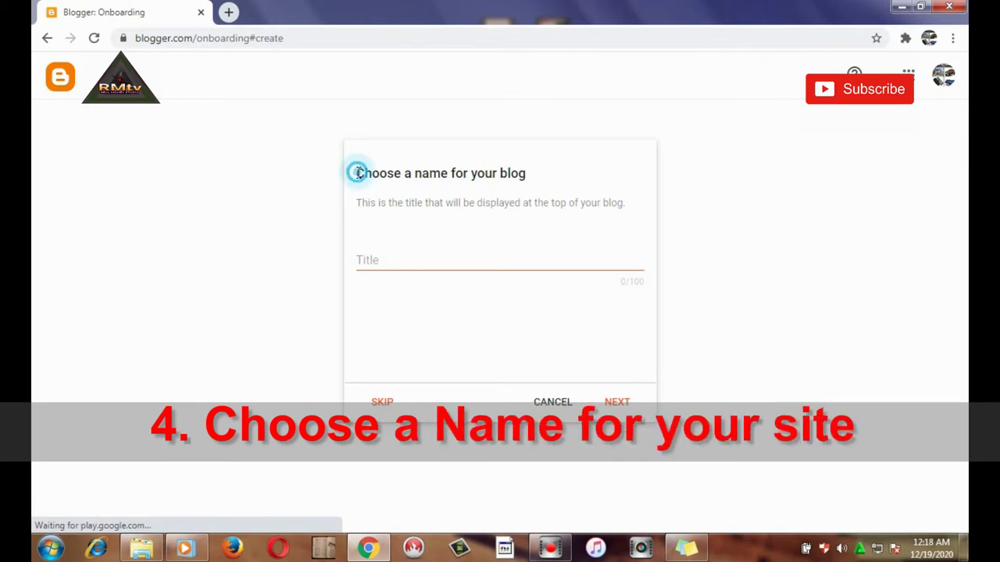
Set the new blog's title to "RMad Nigeria" and continue to the URL choice
left_click_drag(357, 174, 552, 181)
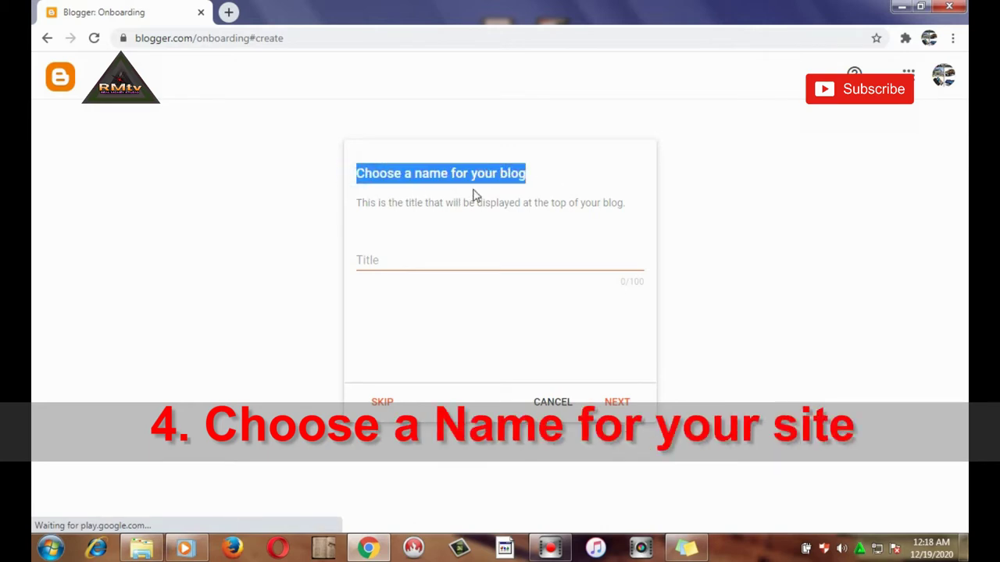
left_click(450, 262)
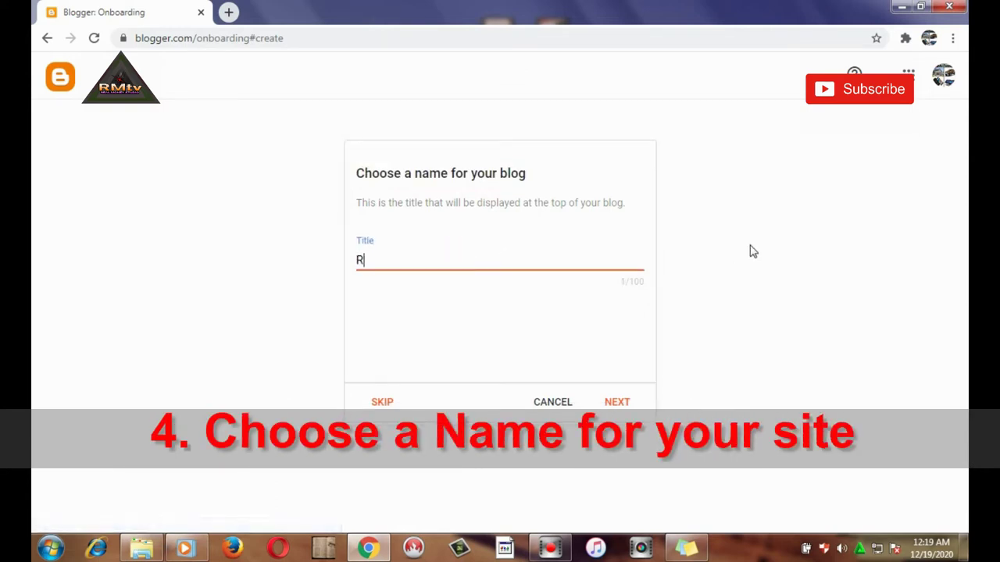
type("RM")
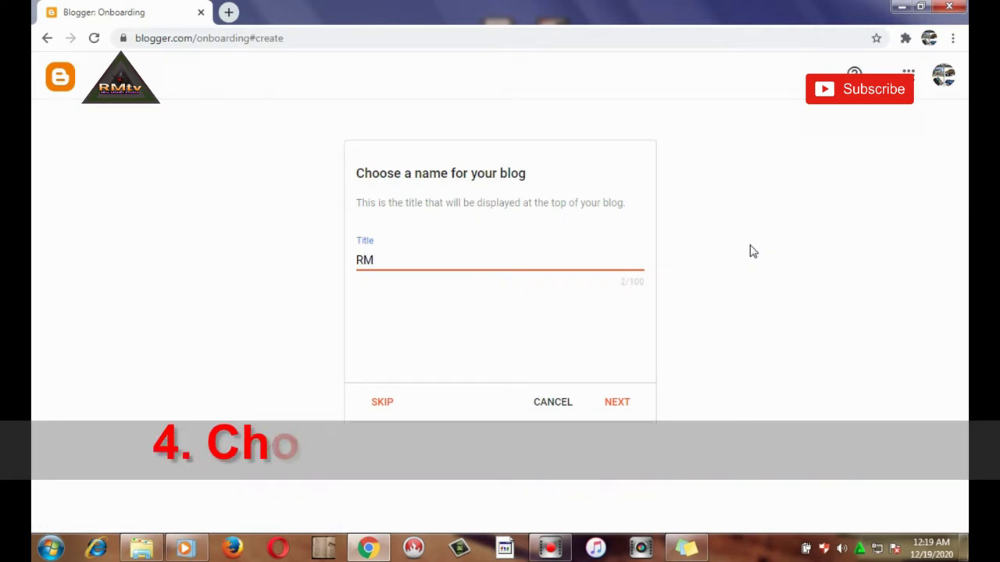
type("ad")
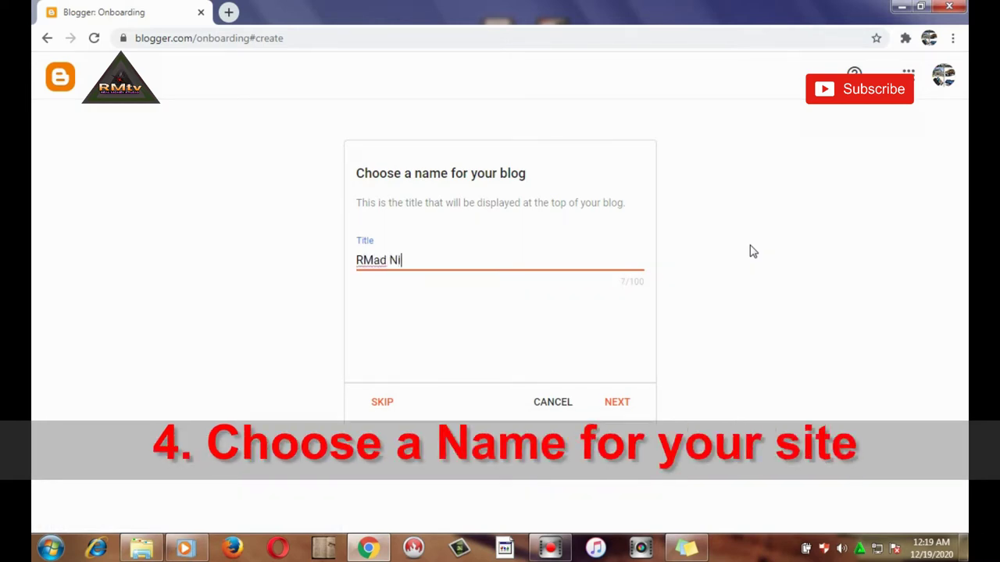
type(" Nigeria")
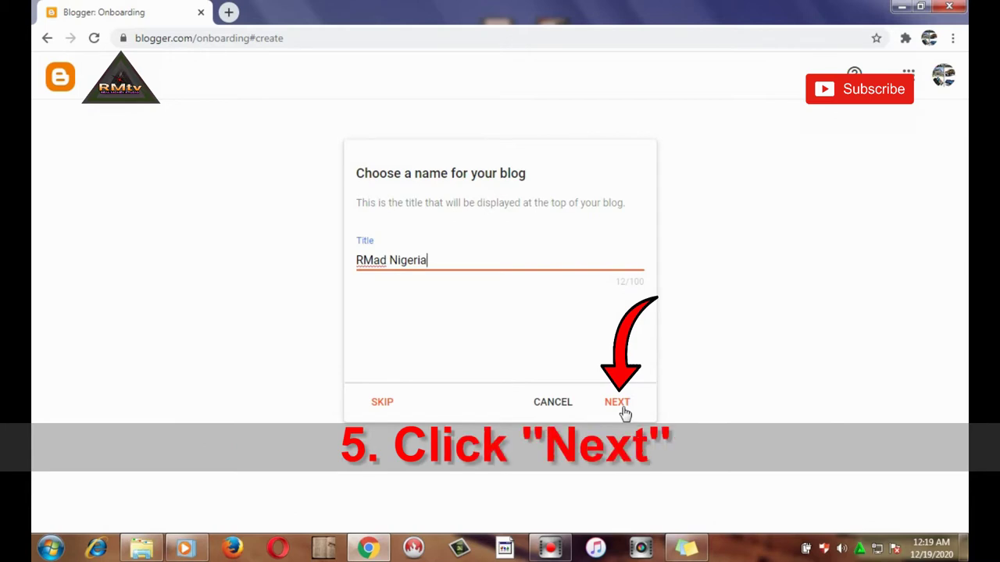
left_click(621, 403)
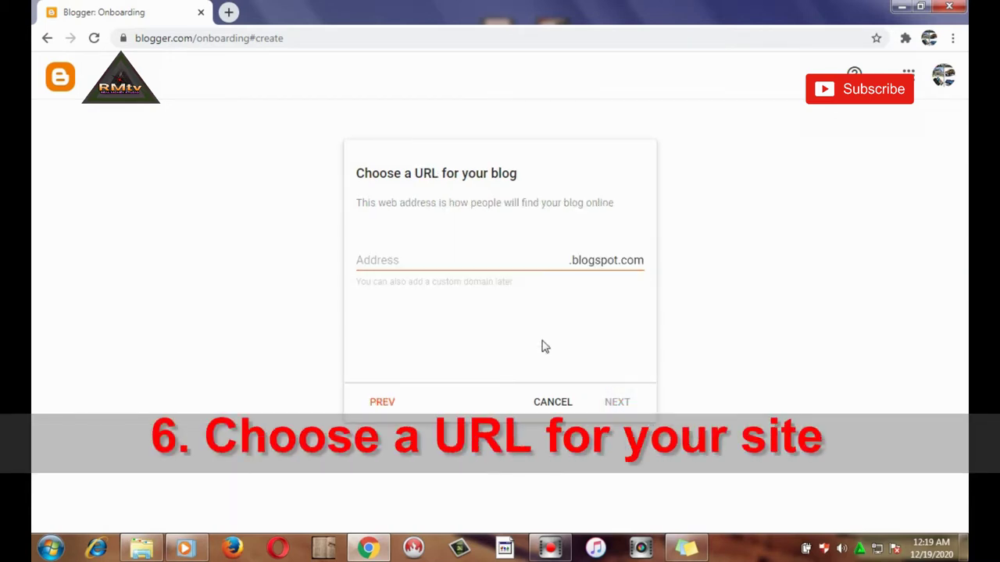
Set the blog's address to rmadnigeria.blogspot.com and continue to the display name
left_click(417, 260)
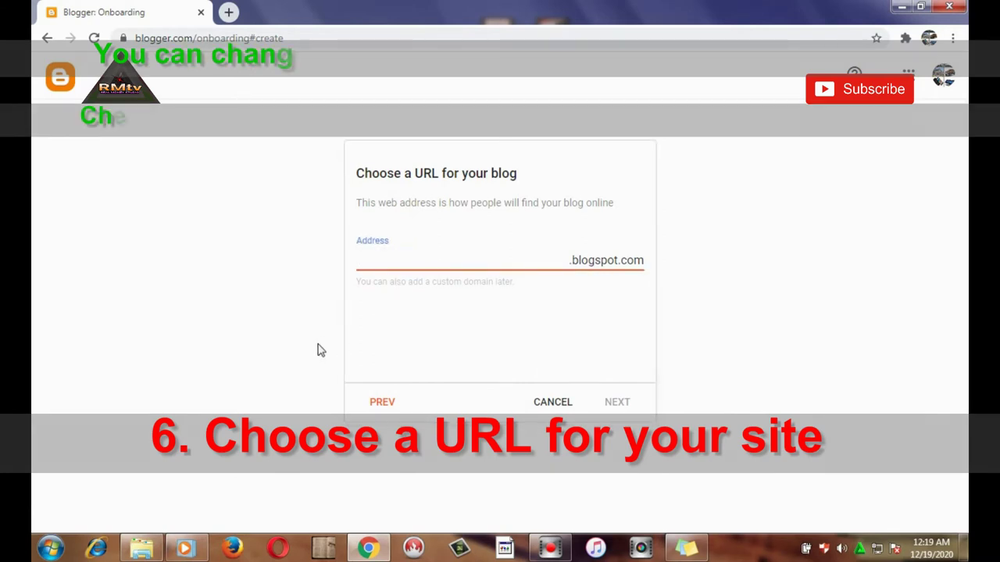
type("R")
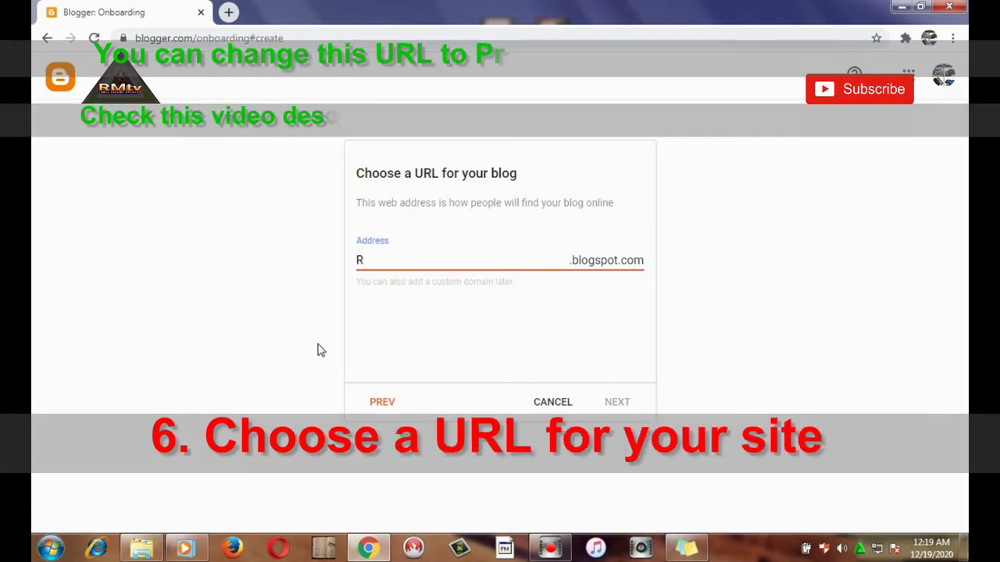
type("Mad")
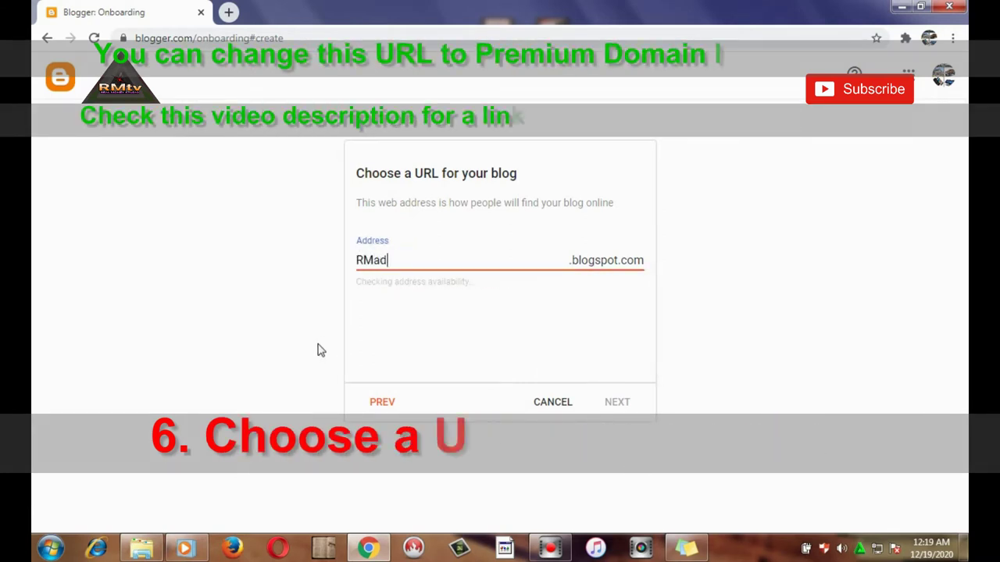
type("nigeri")
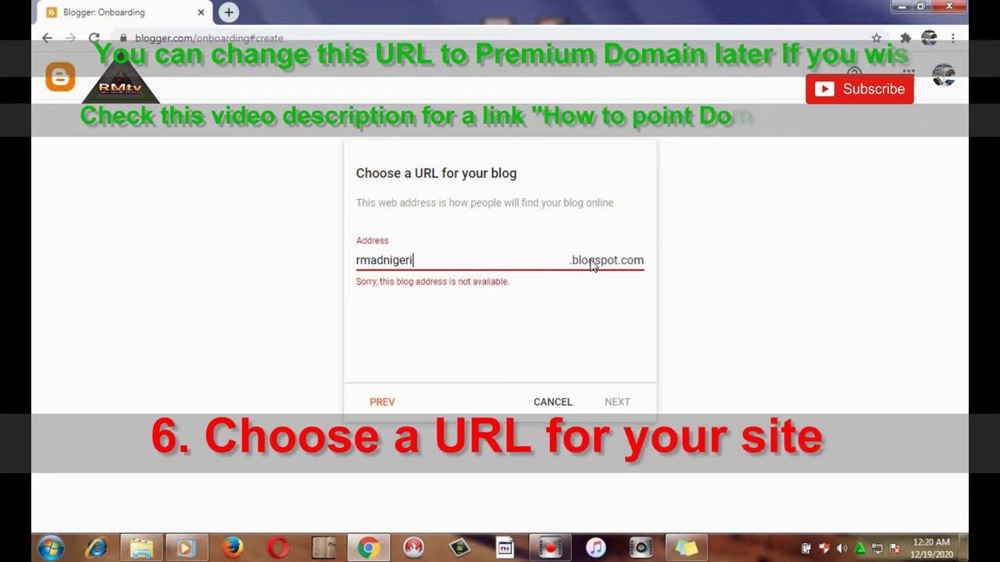
type("a")
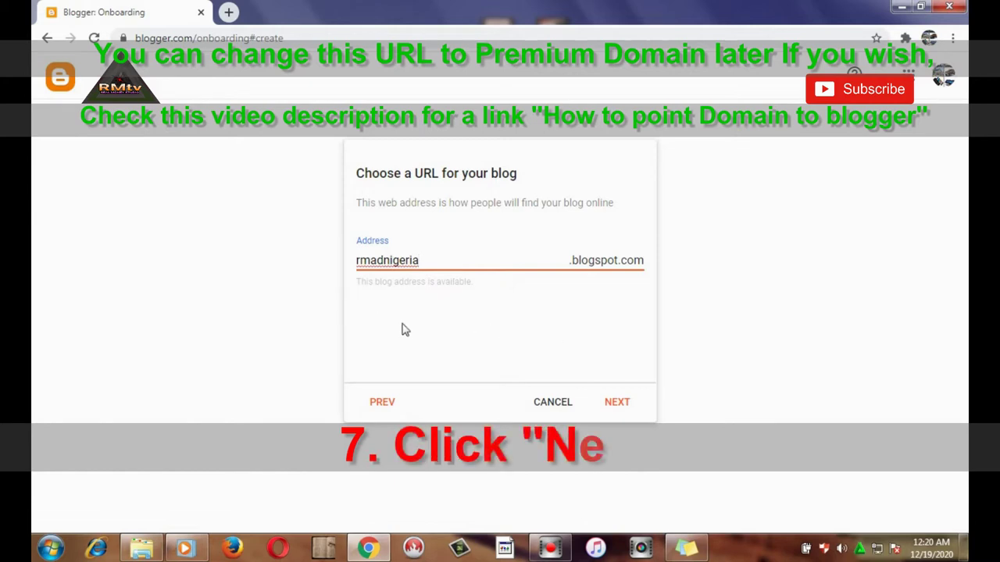
left_click(616, 403)
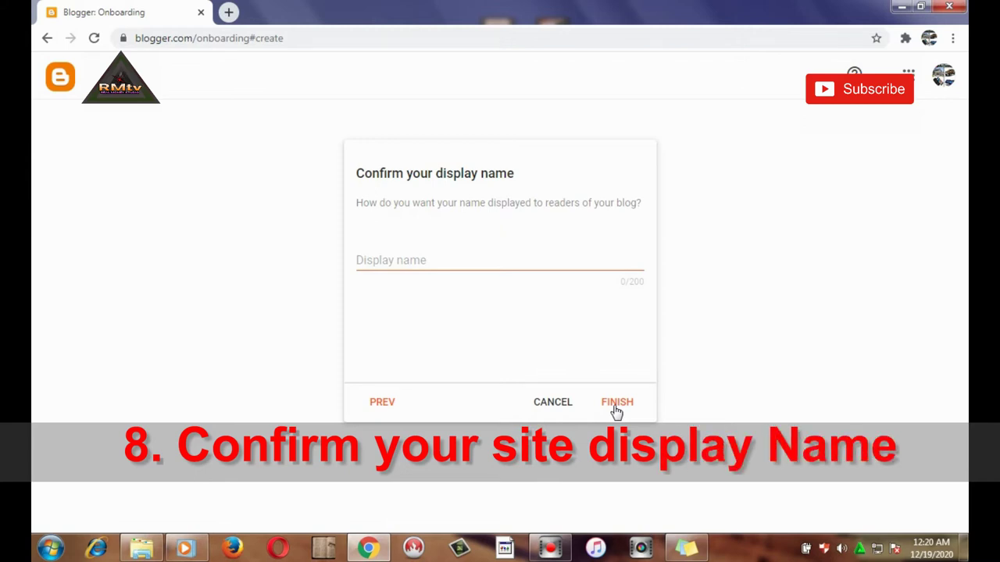
Enter "RMad Nigeria" as the display name and finish creating the blog
left_click(473, 258)
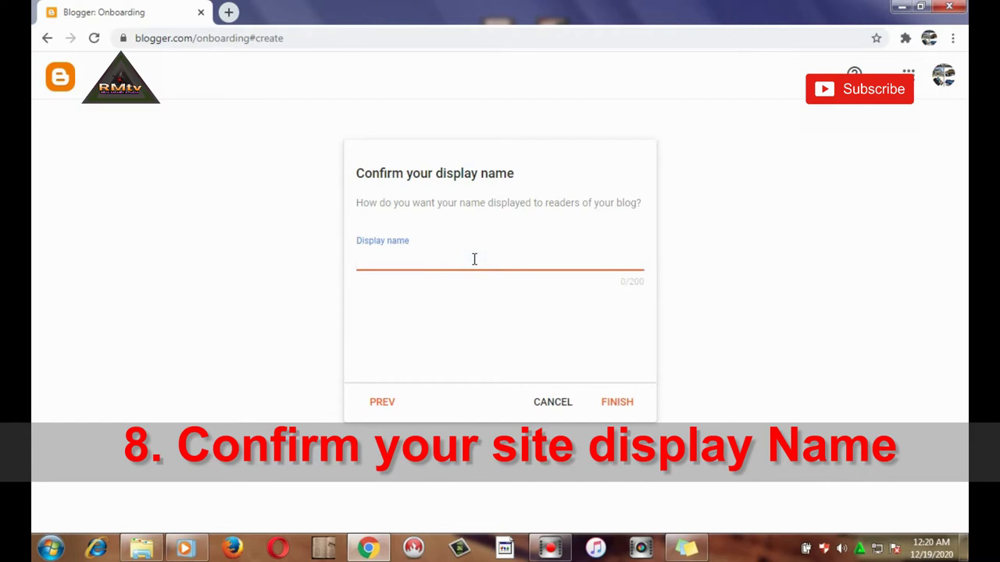
type("RM")
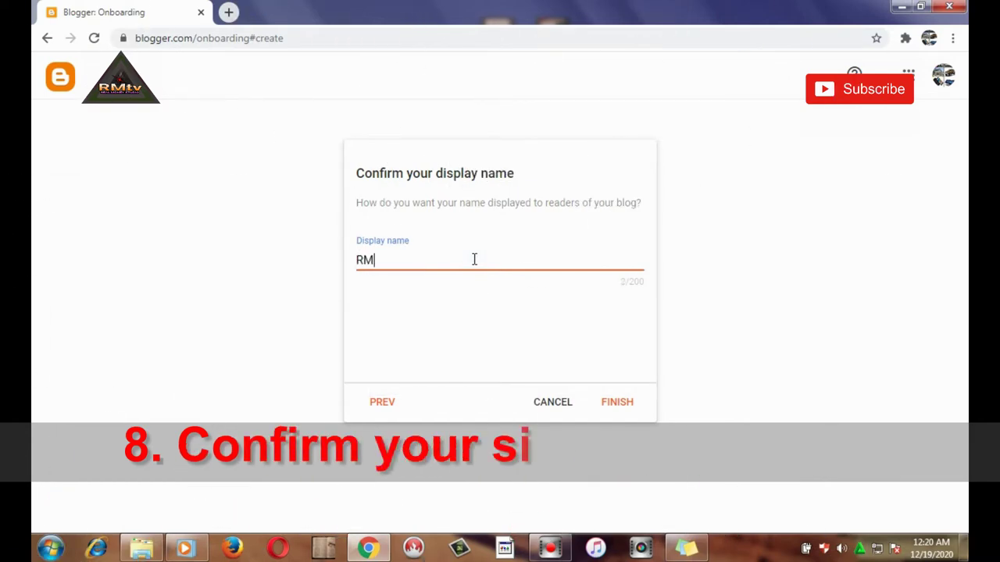
type("ad Nigeria")
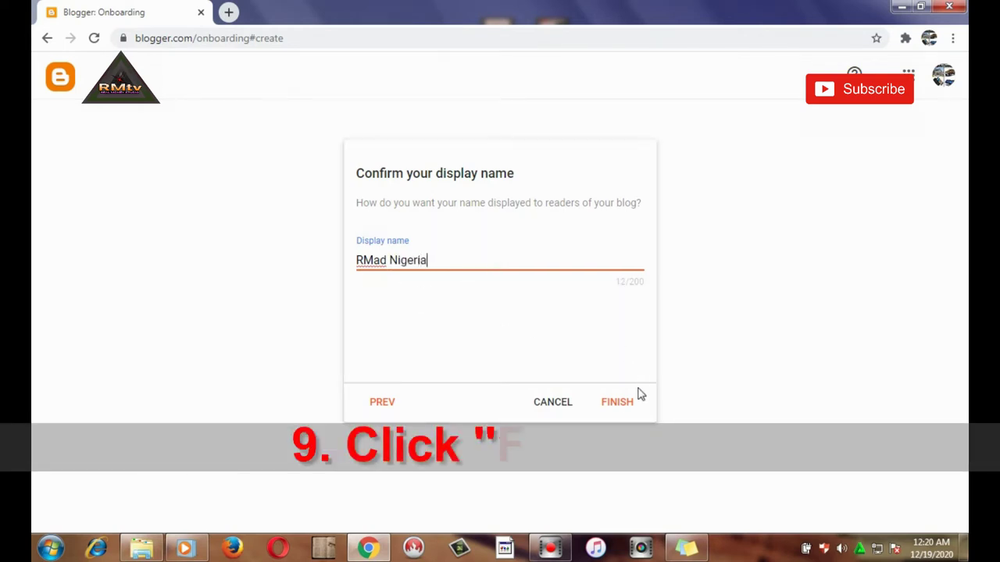
left_click(617, 403)
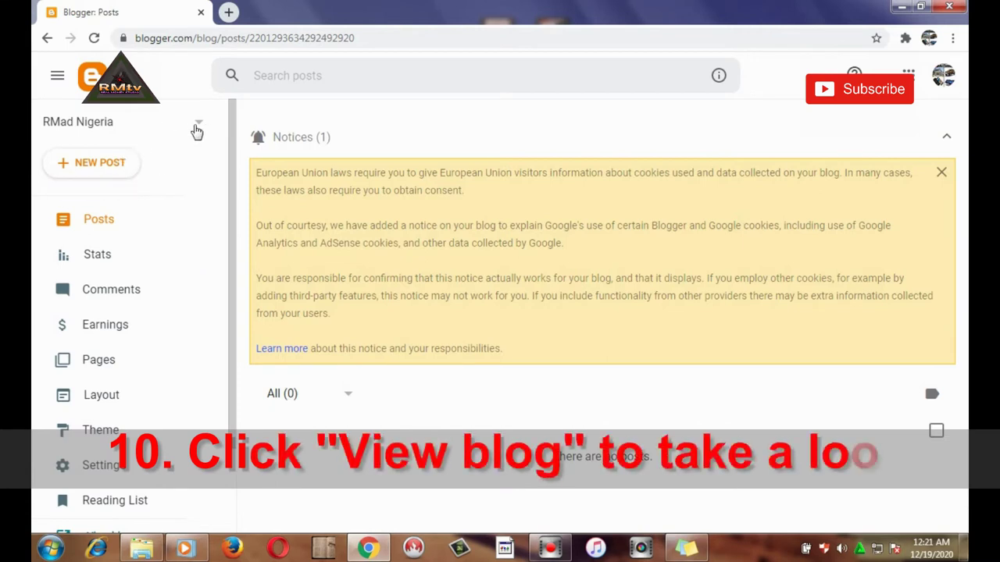
View the live blog in its own browser tab, and return to the Blogger dashboard
scroll(196, 131, "down", 2)
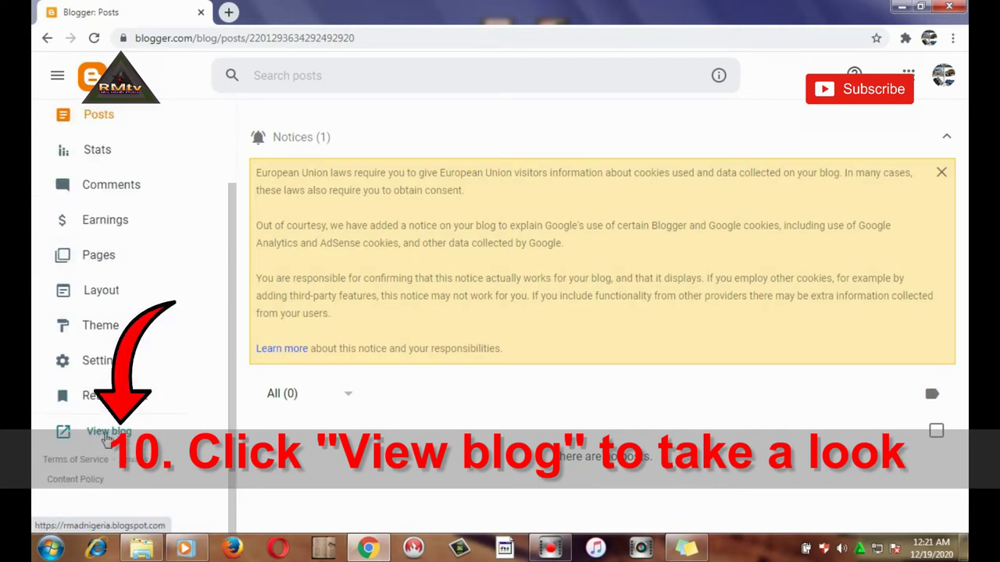
left_click(107, 437)
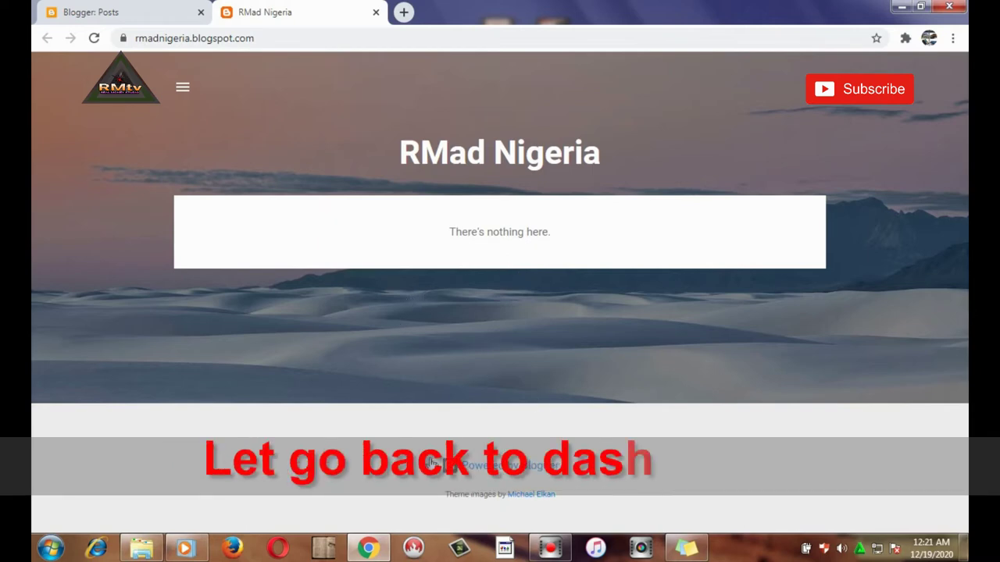
left_click(116, 14)
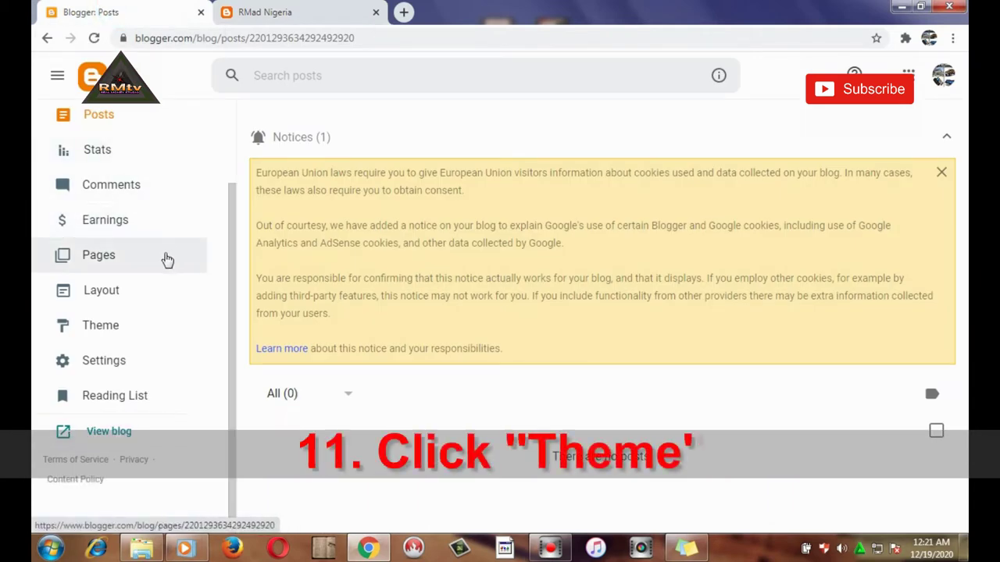
Apply the Contempo Dark theme to the blog from the theme gallery
scroll(234, 200, "up", 1)
scroll(235, 206, "down", 1)
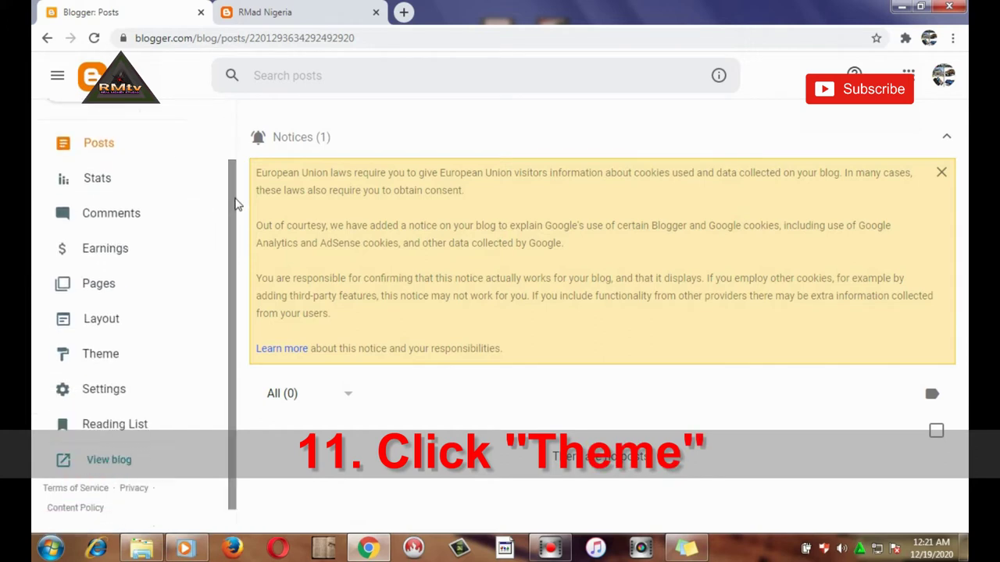
left_click(94, 360)
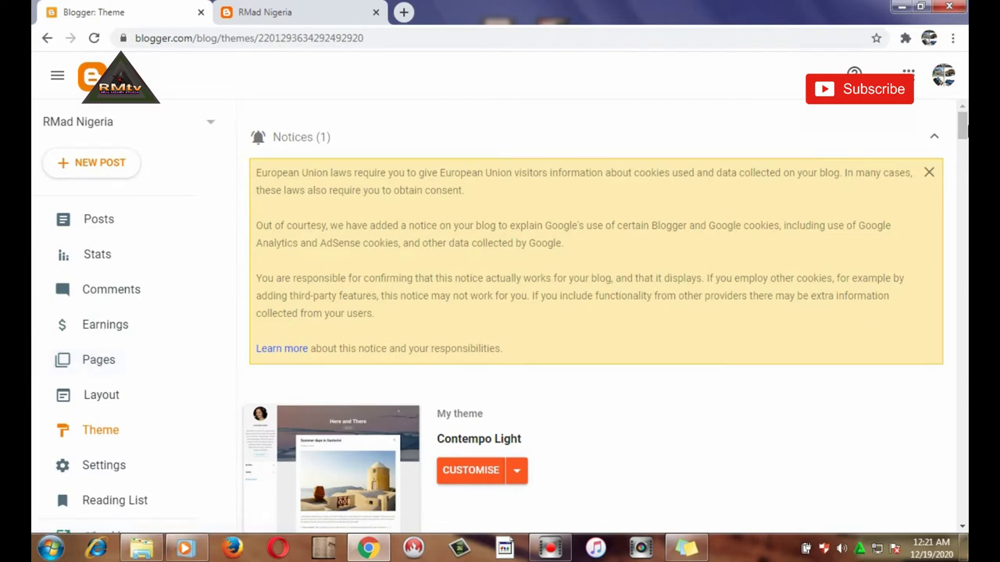
left_click_drag(962, 132, 964, 164)
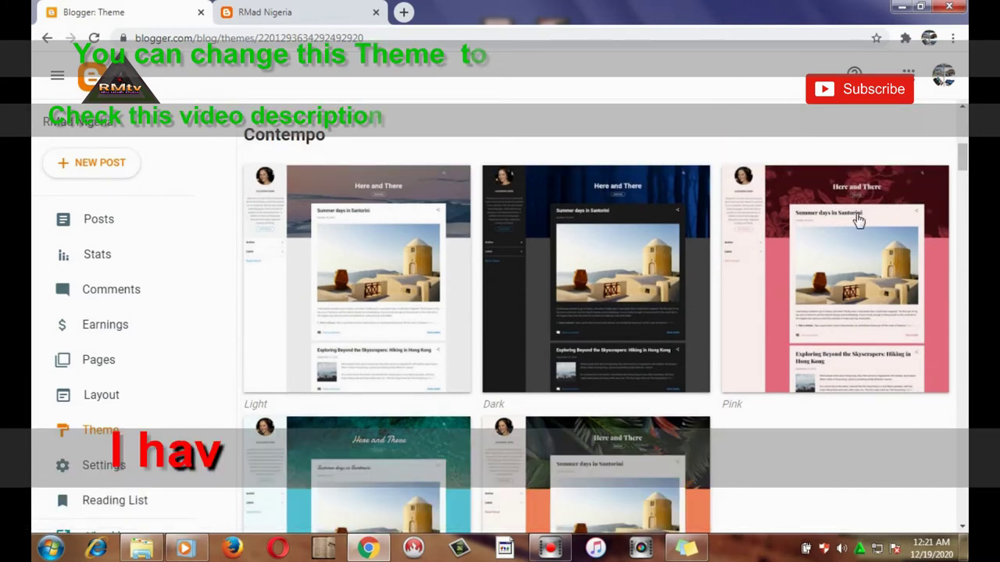
left_click(824, 293)
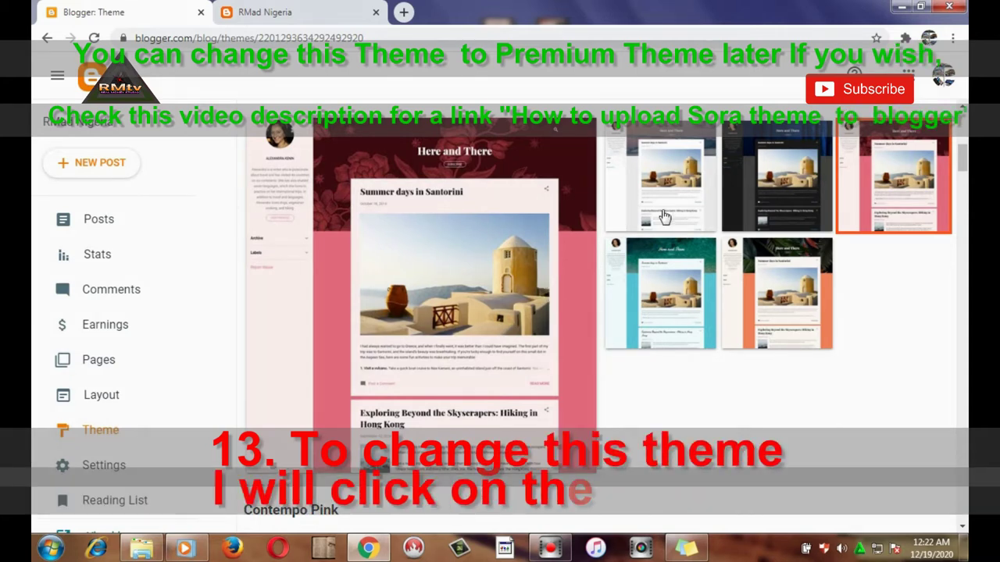
left_click(772, 173)
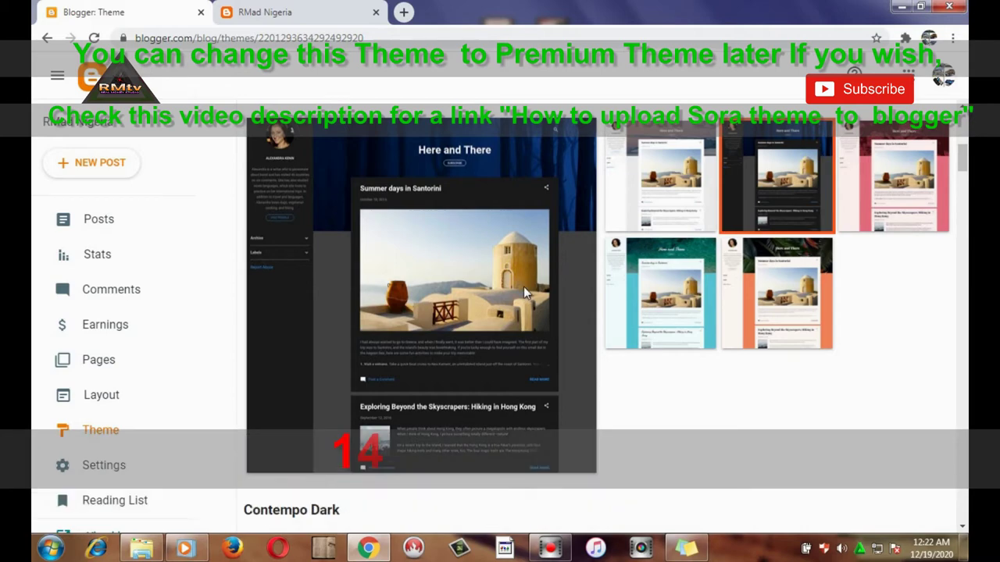
scroll(523, 293, "down", 3)
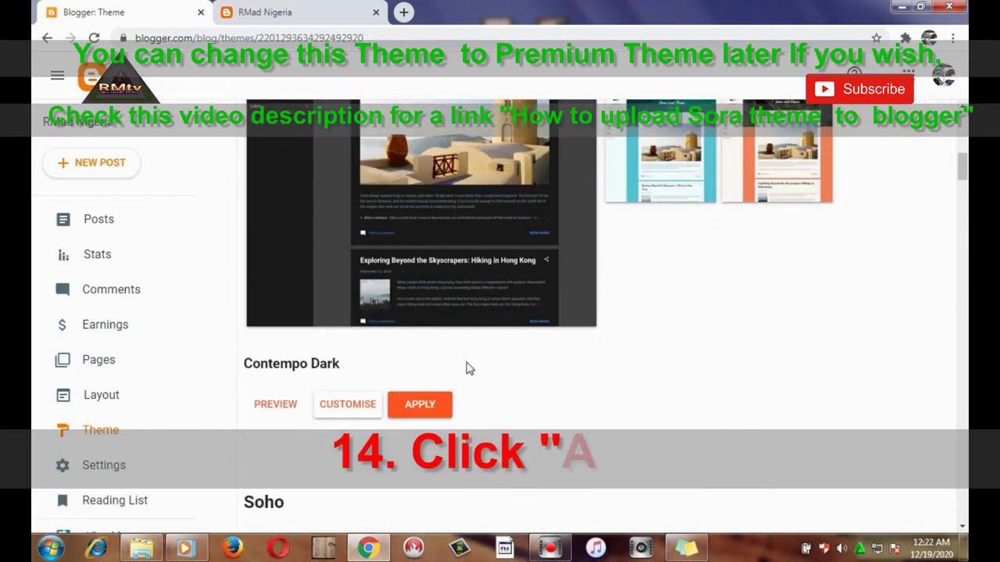
left_click(428, 403)
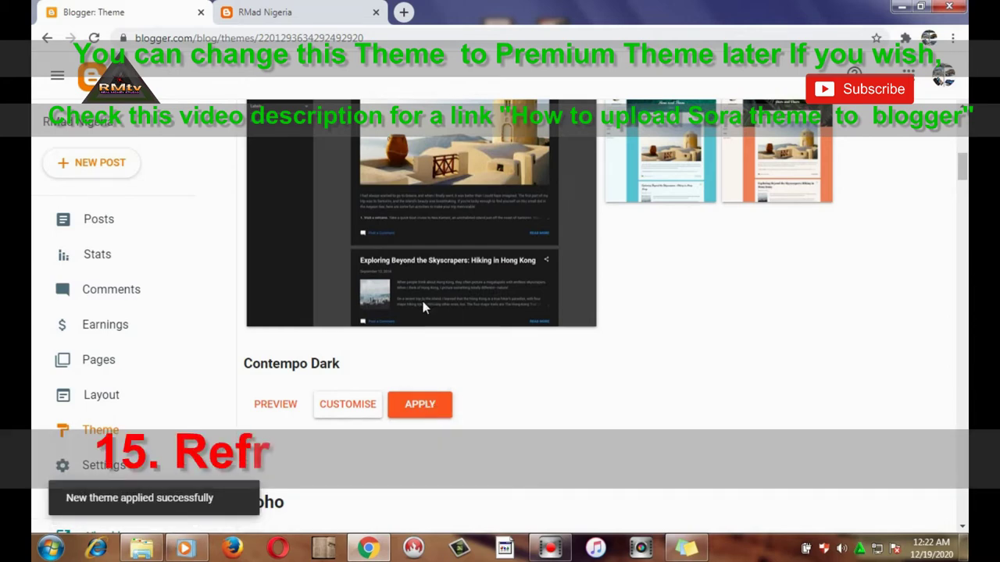
Reload the live blog to check its new theme, and return to the Blogger dashboard
left_click(293, 9)
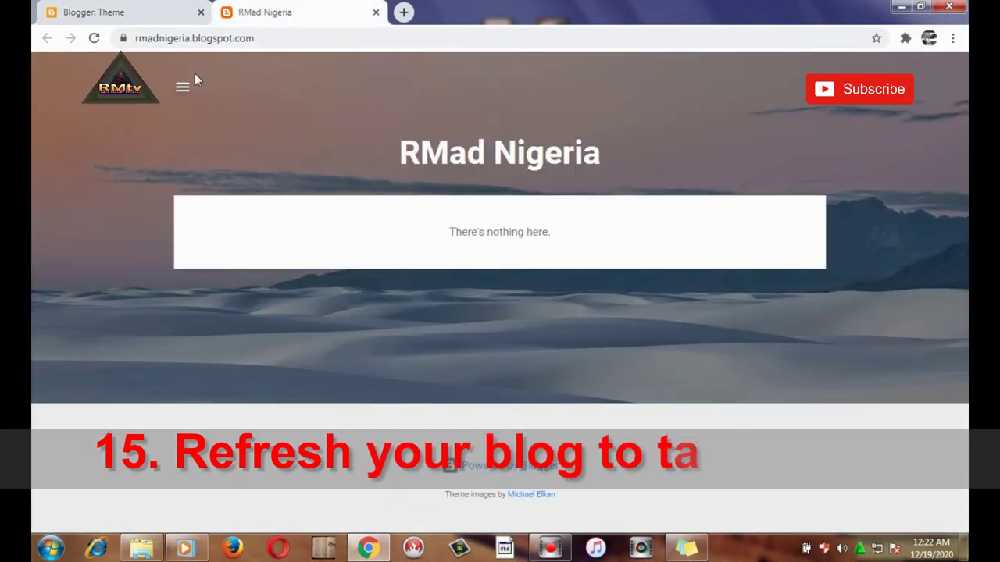
left_click(94, 39)
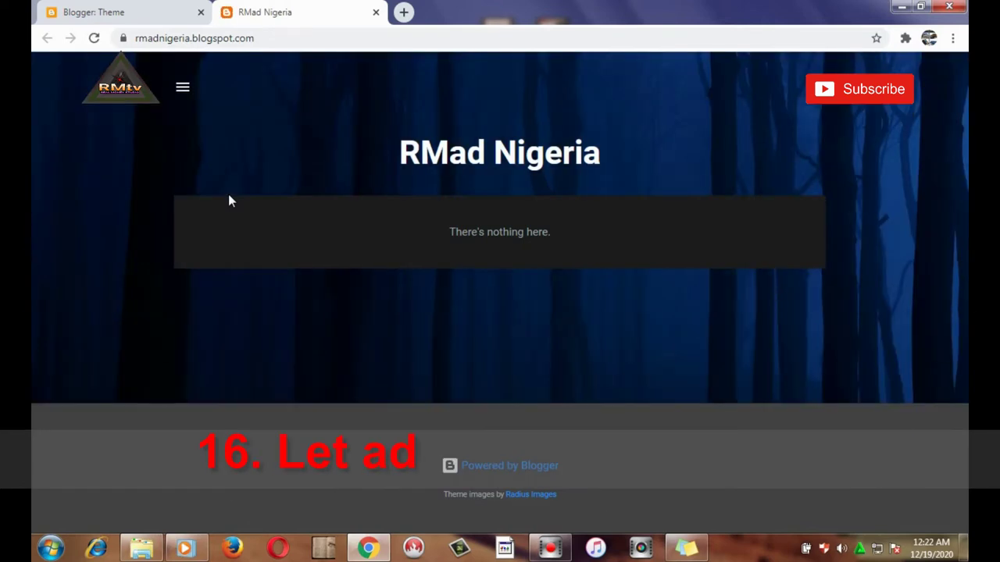
left_click(89, 11)
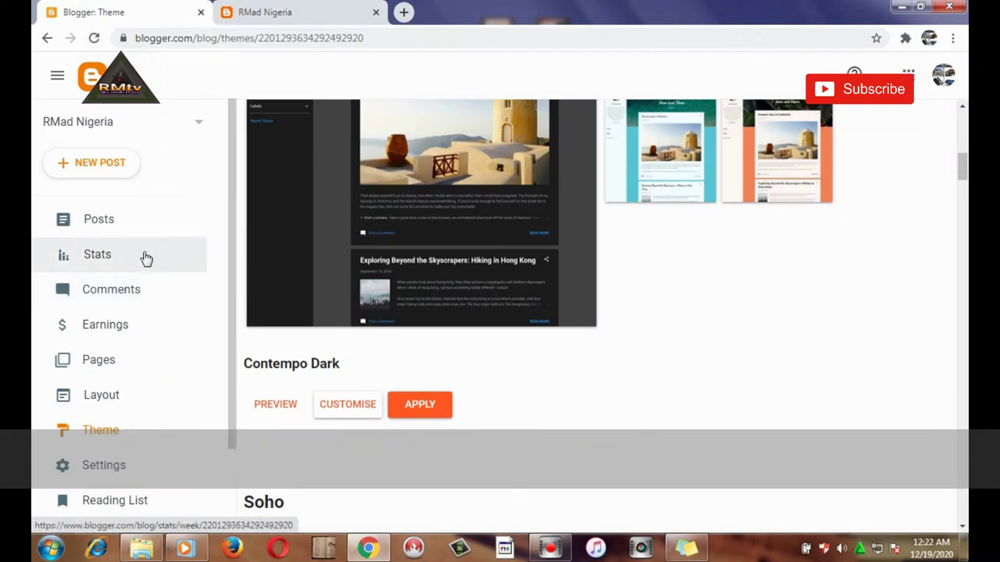
Create a new blog page titled "About us" and place the cursor in its empty body
left_click(111, 365)
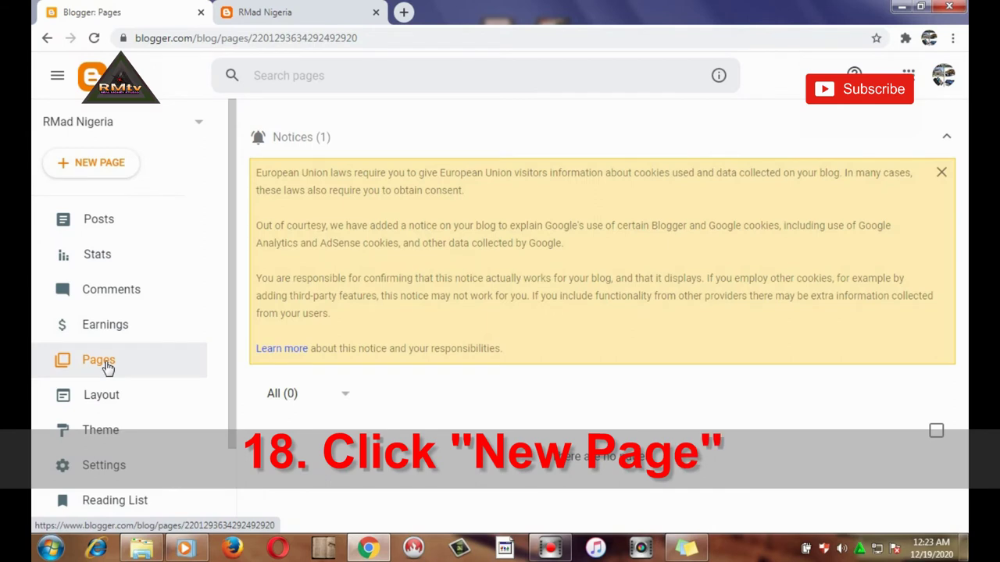
left_click(88, 165)
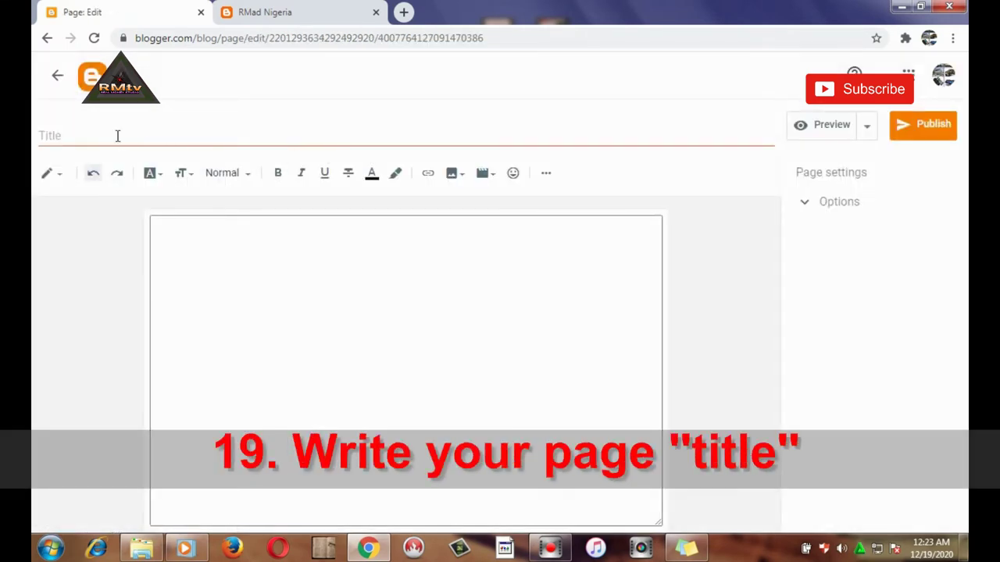
left_click(101, 134)
type("A")
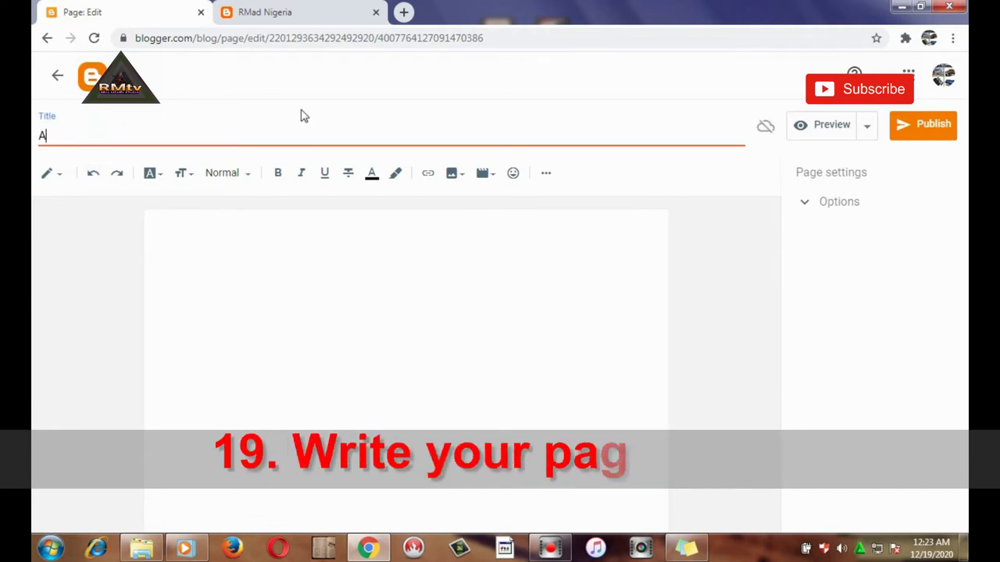
type("bou")
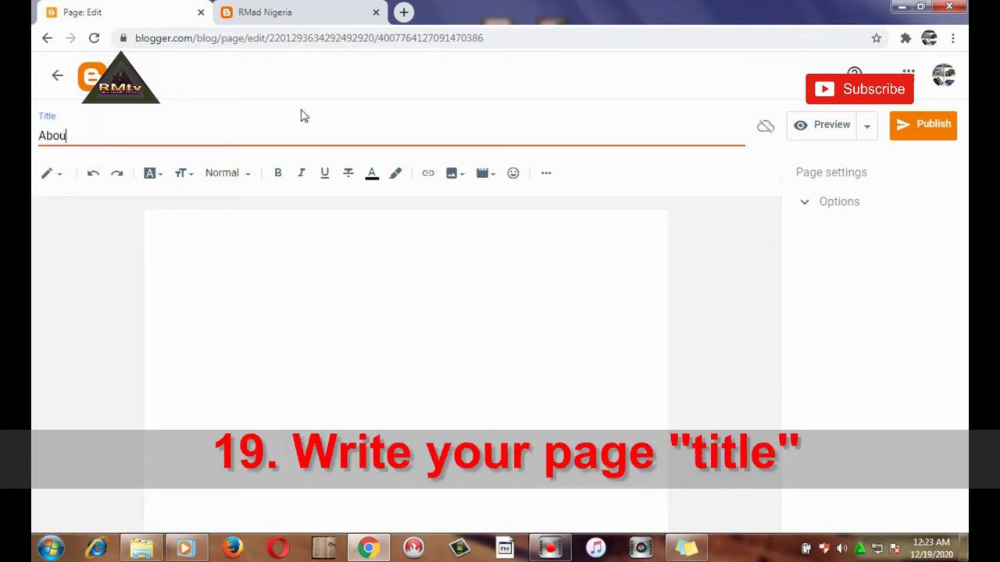
type("t us")
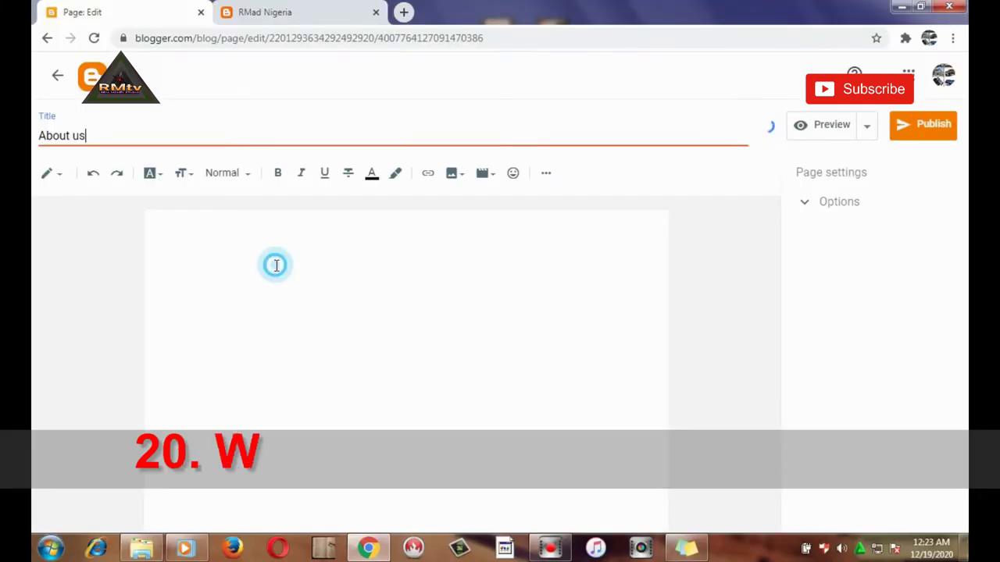
left_click(274, 264)
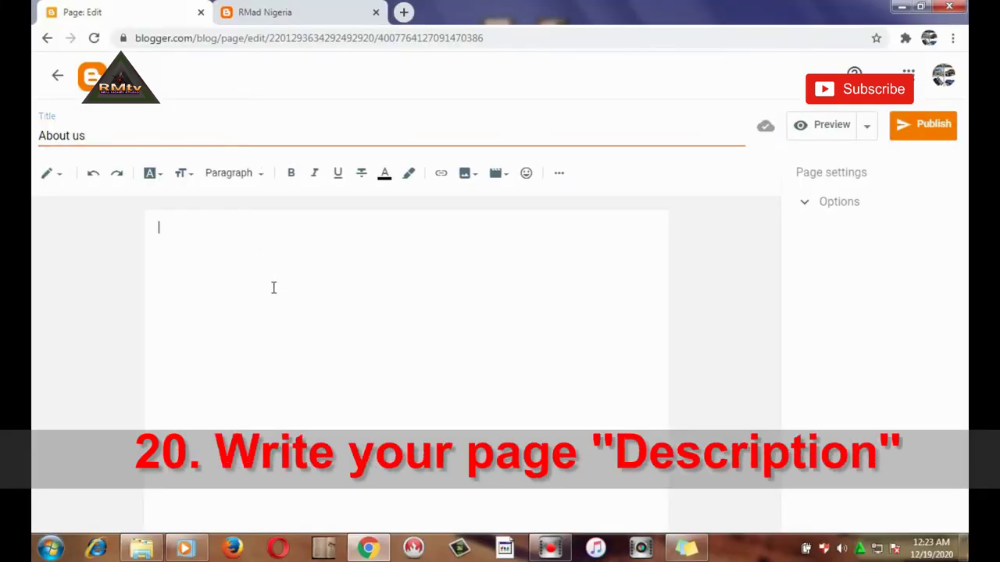
Write the first two lines of the page body: "We promote products and services," and "we sell YouTube subscribers,"
type("We promote produc")
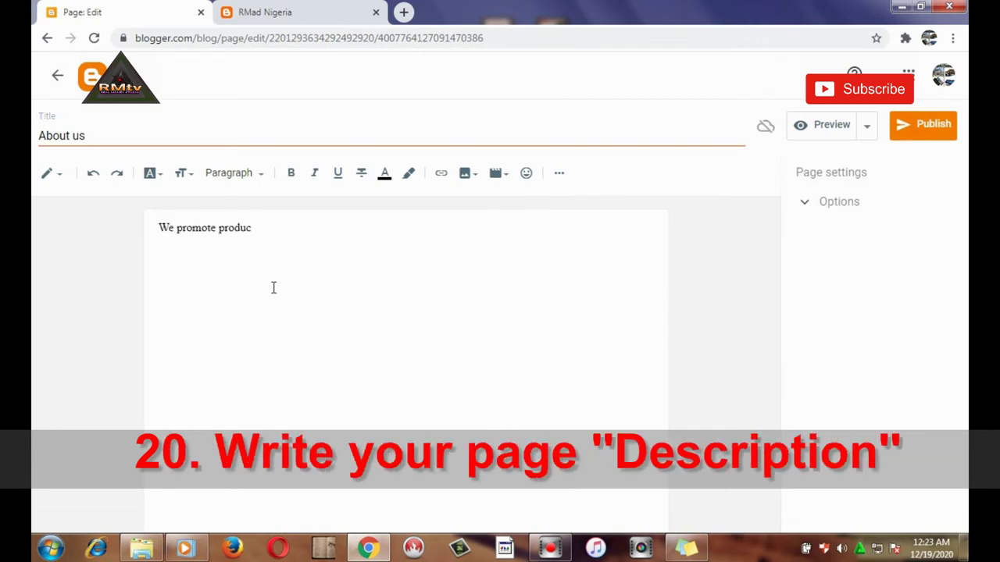
type("ts and services,")
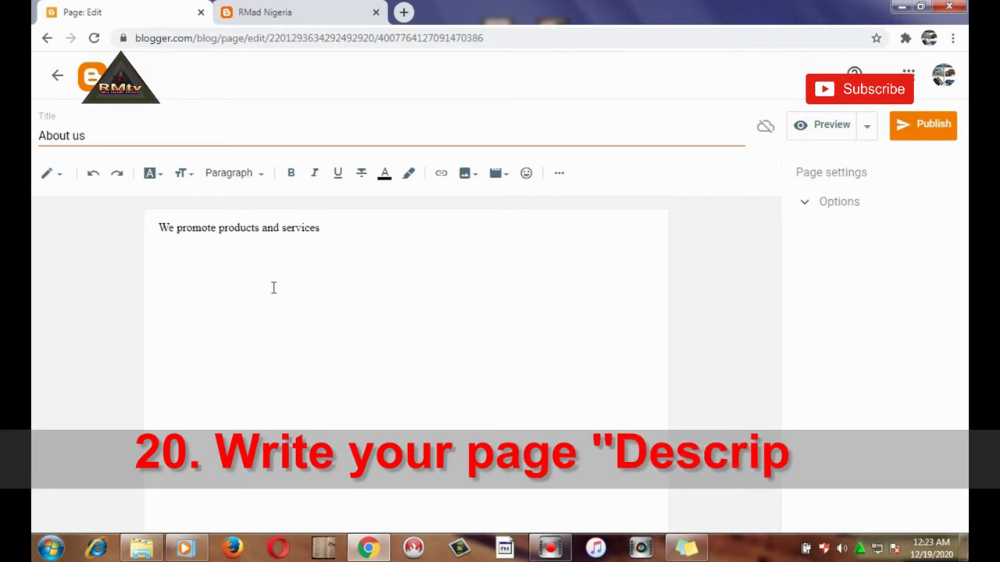
key("Return")
type("we sell YouT")
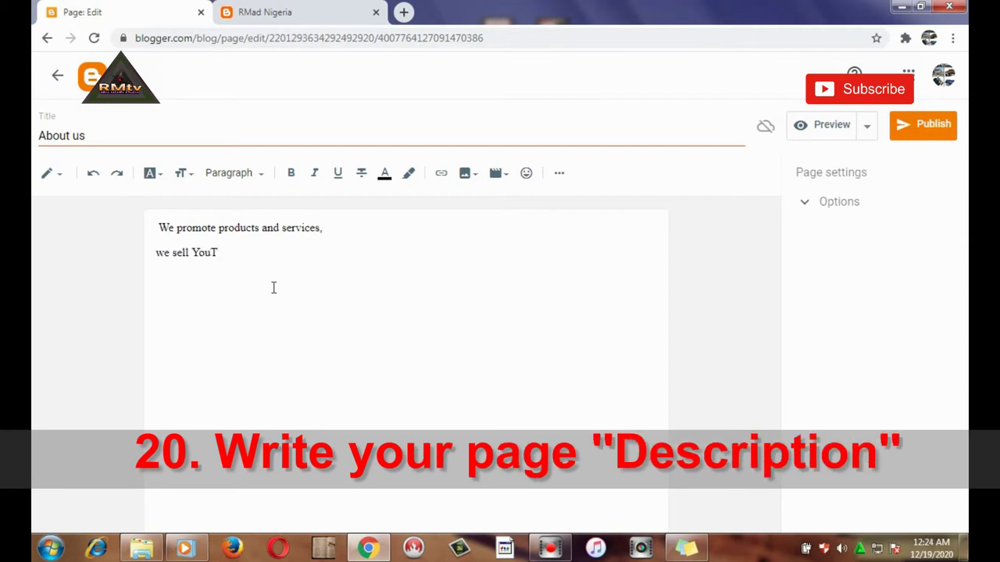
type("ube subscribers")
Add the lines "We design Professional website," and "and more..." to the page body, correcting the misspelled word "Professional"
type(" design Pro")
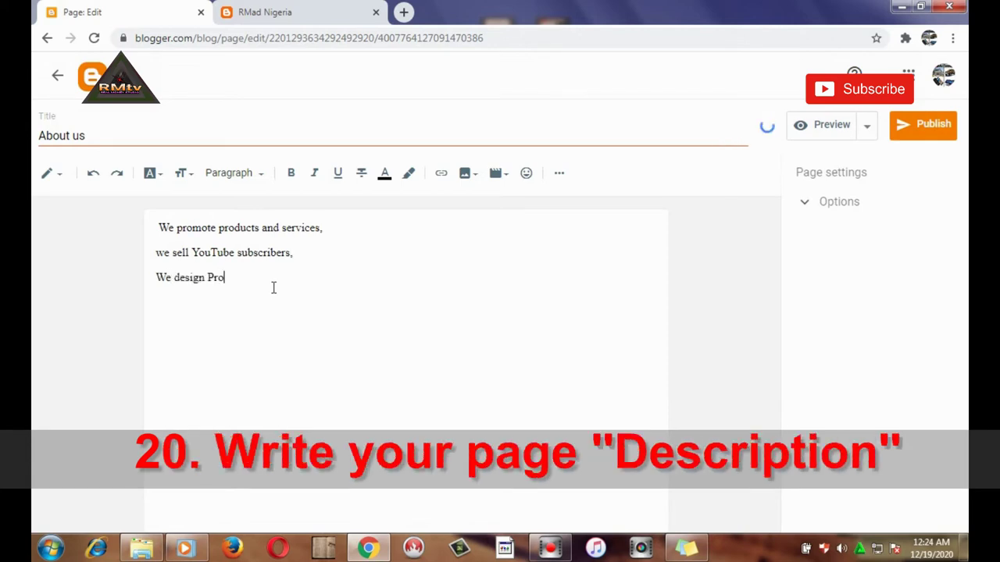
type("ffessional")
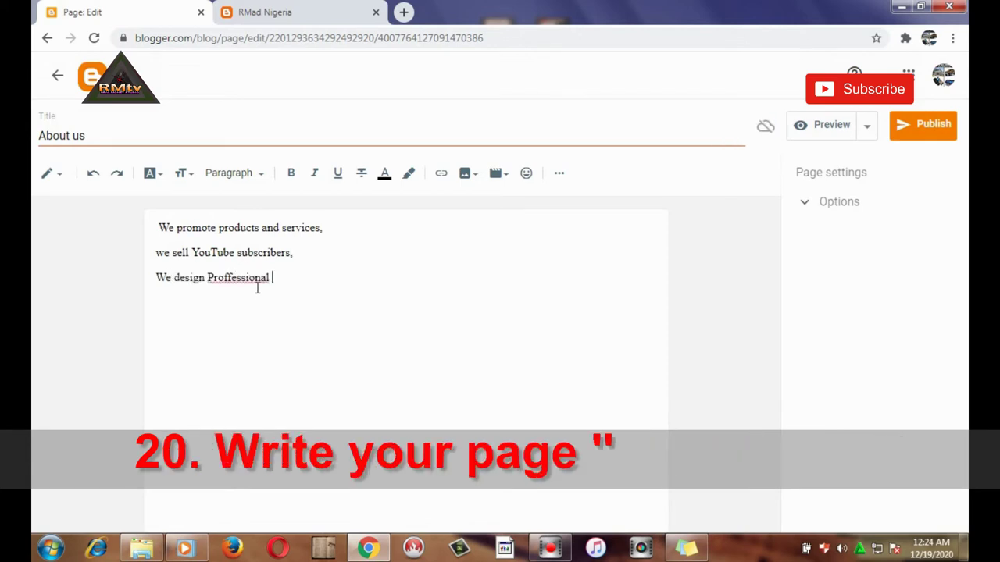
right_click(257, 283)
left_click(286, 273)
type("website,")
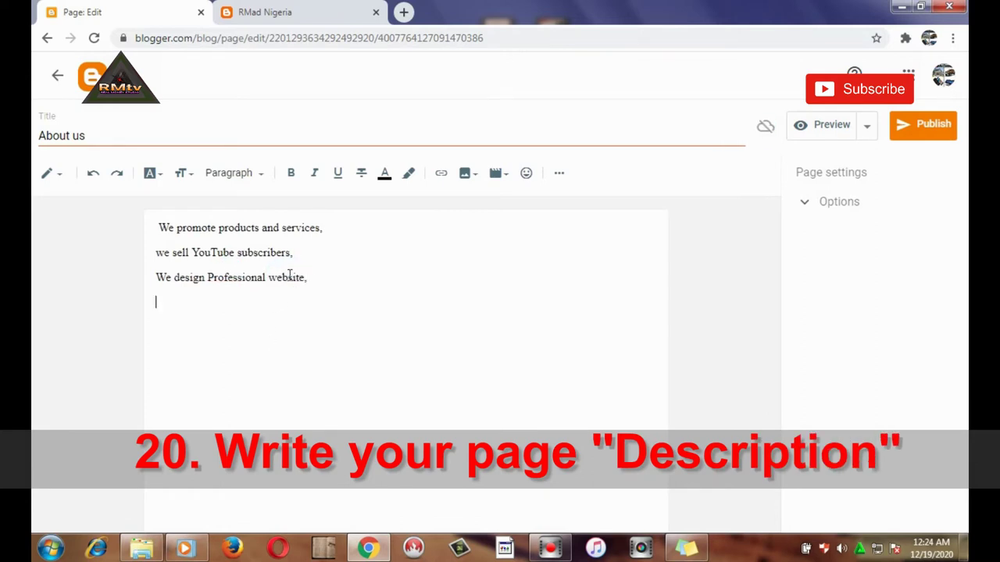
type("e...")
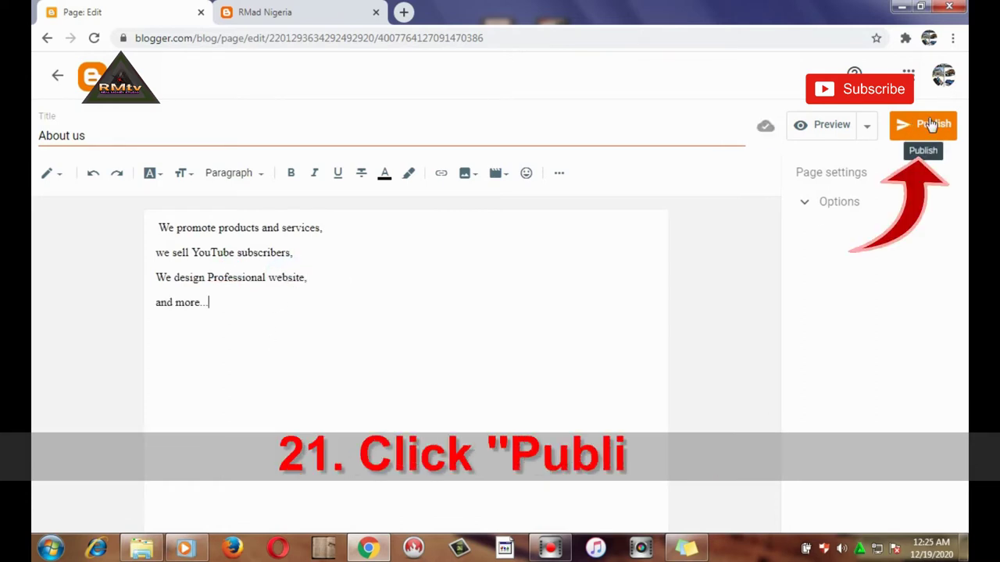
Publish the "About us" page to the blog and look over the pages list
left_click(920, 129)
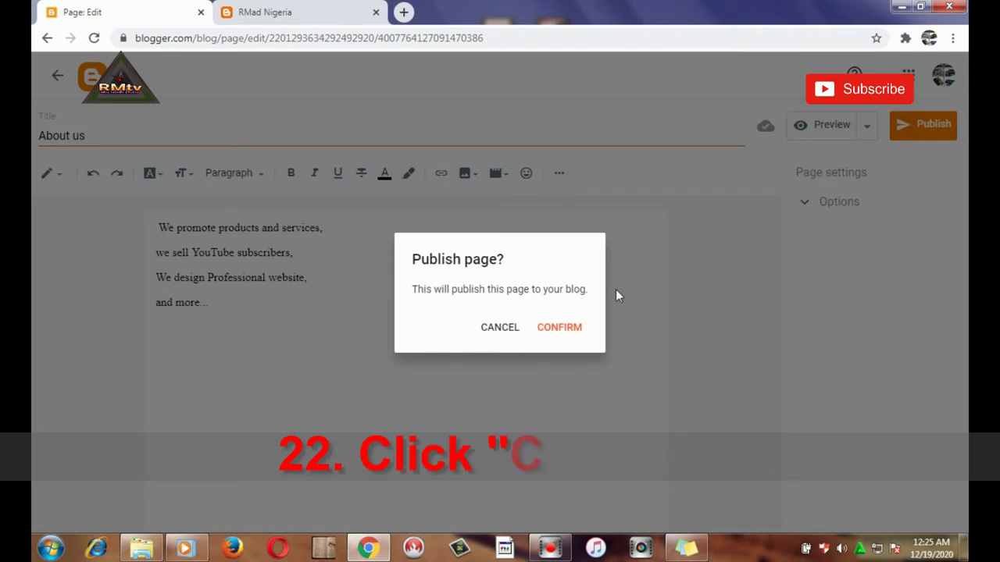
left_click(557, 335)
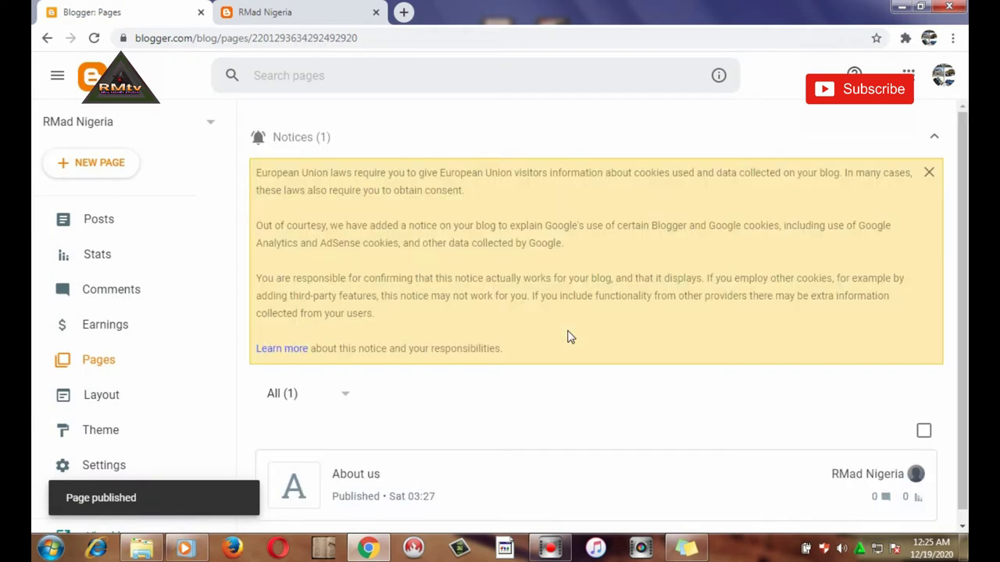
scroll(593, 336, "down", 1)
scroll(148, 234, "down", 3)
scroll(150, 167, "up", 3)
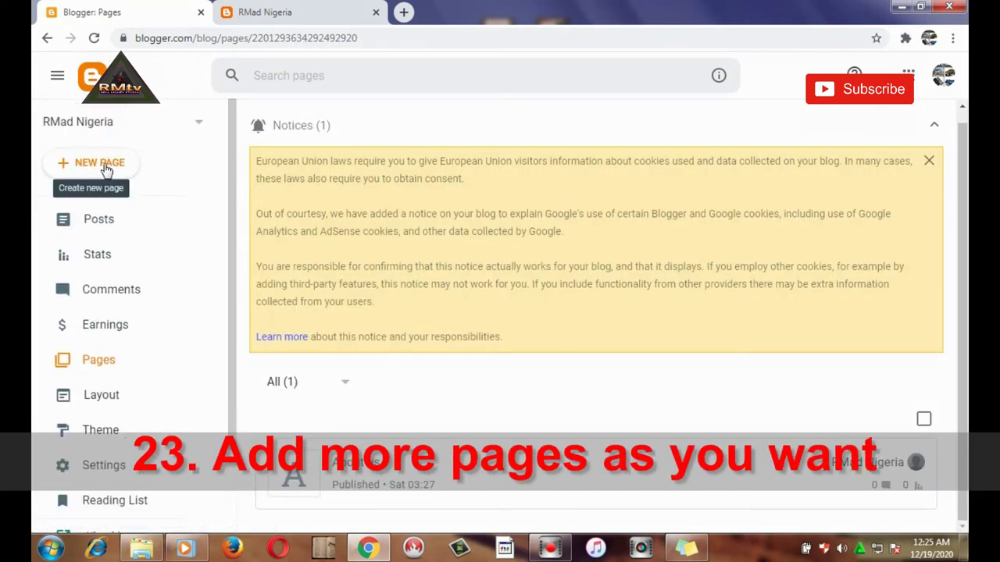
Create another blog page and title it "Contact us"
left_click(106, 168)
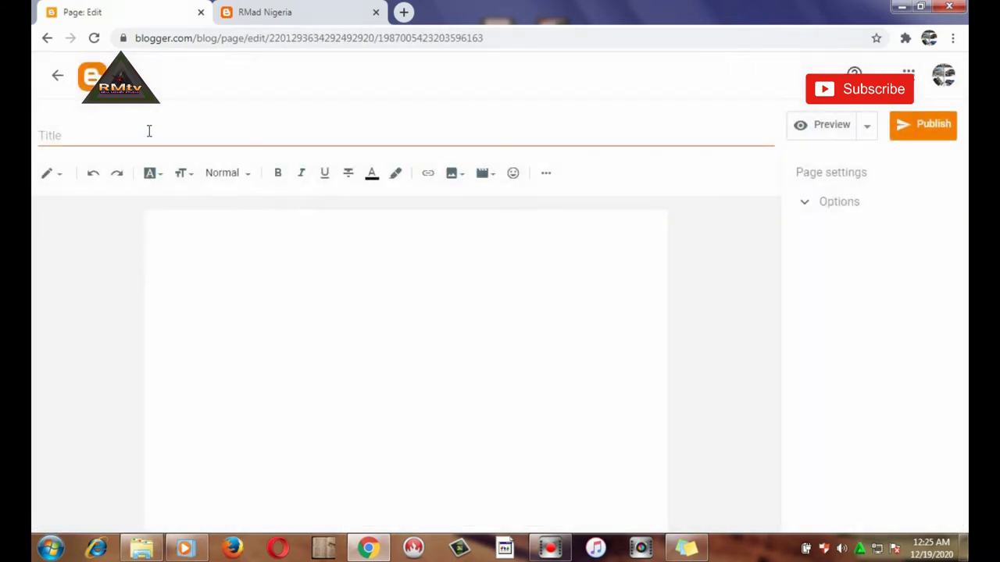
left_click(148, 131)
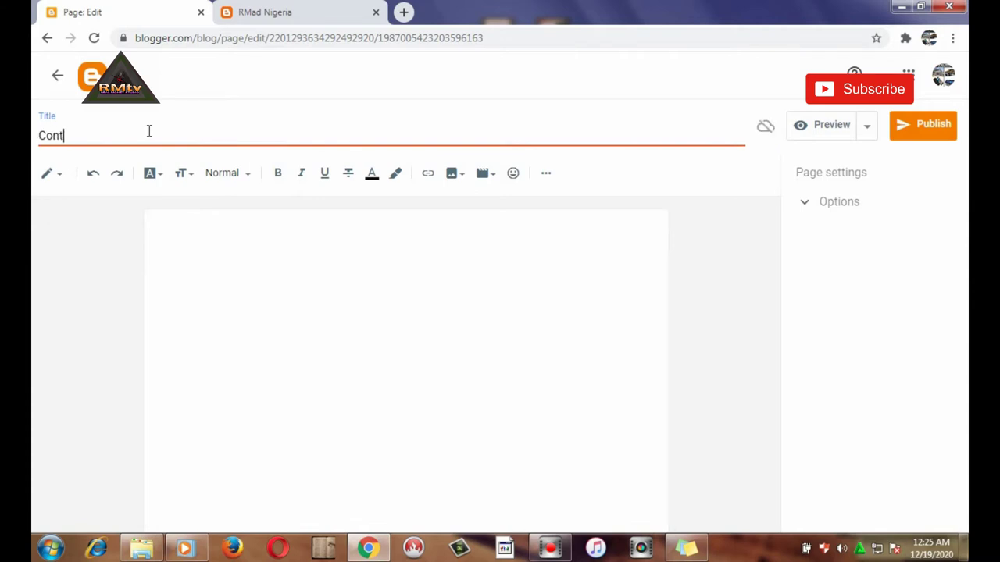
type("Contact")
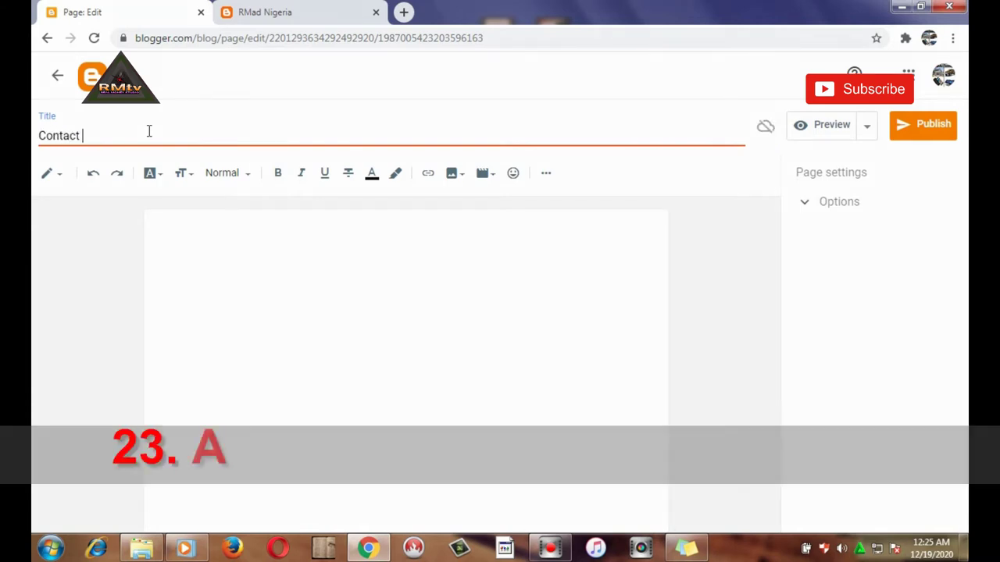
type(" us")
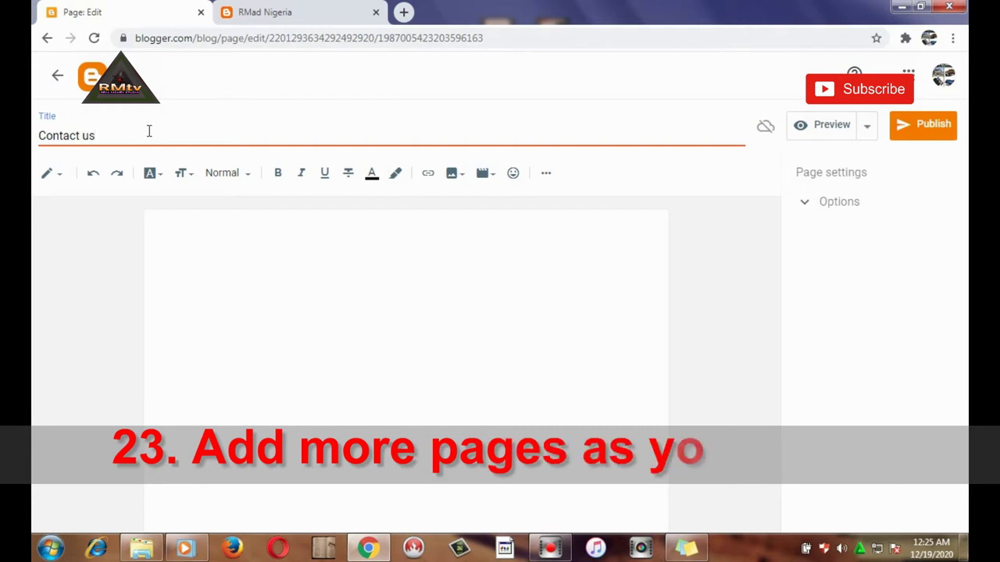
Enter the contact phone number and location in the body of the "Contact us" page, and publish the page
left_click(195, 272)
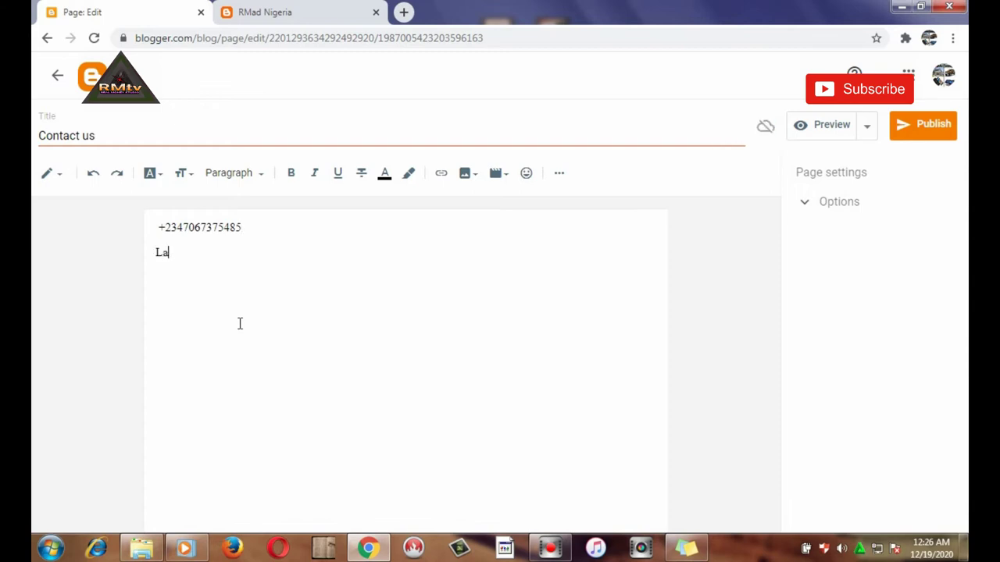
type("gos")
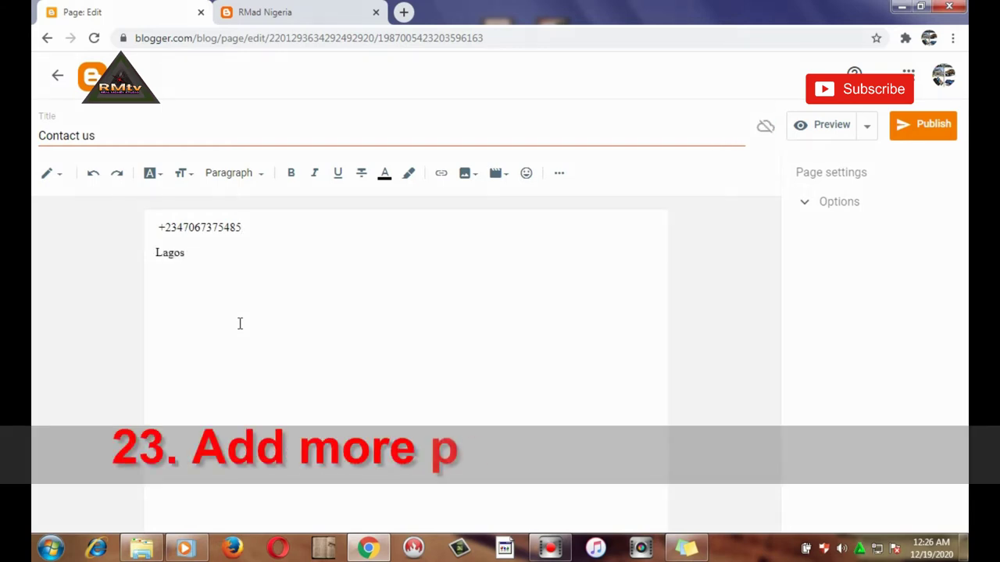
type(" Niger")
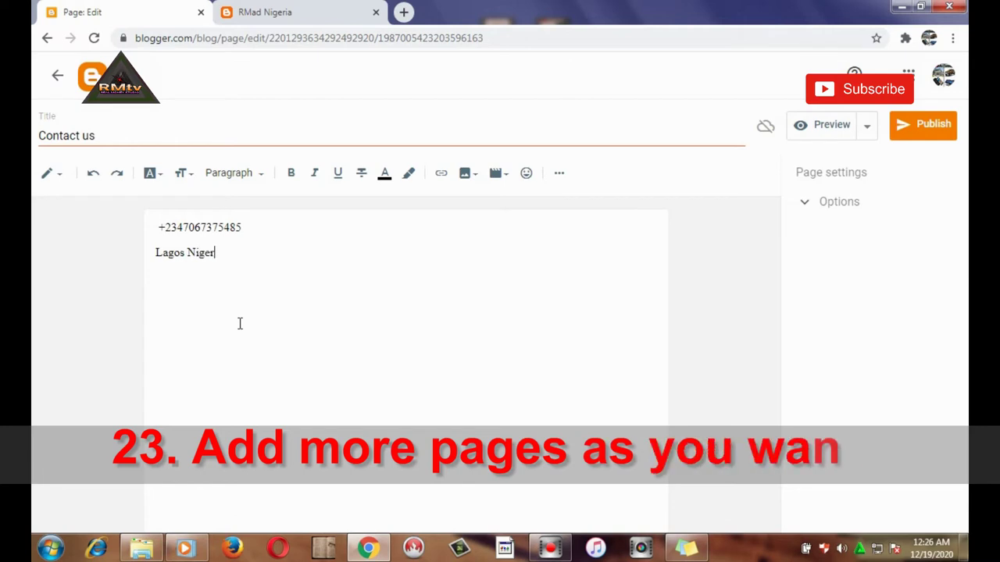
type("ia")
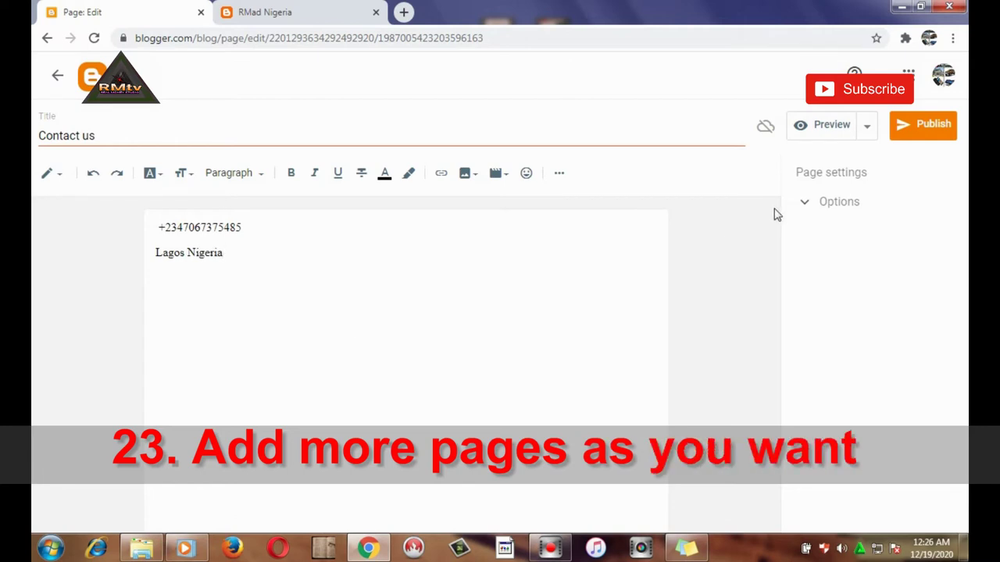
left_click(929, 131)
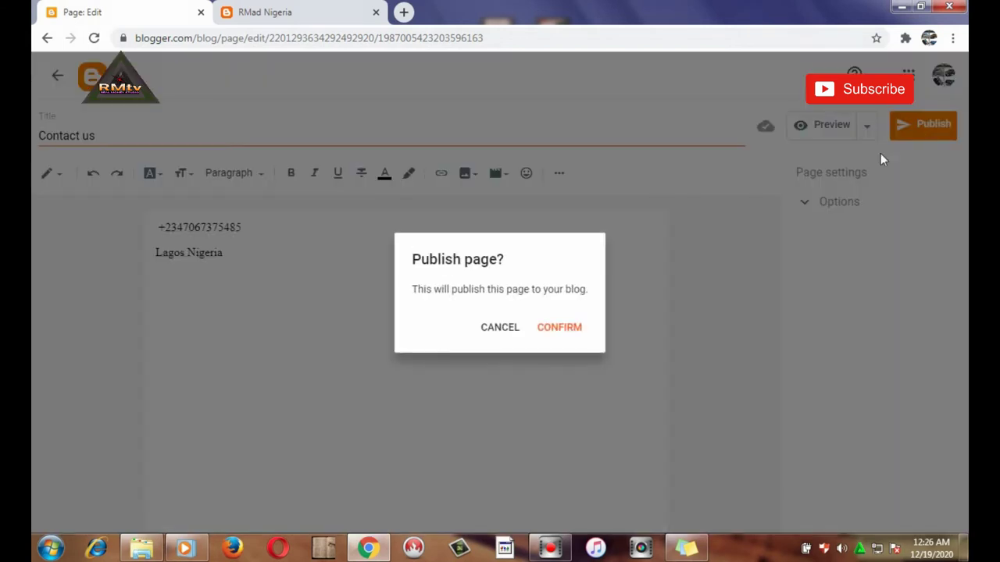
left_click(565, 336)
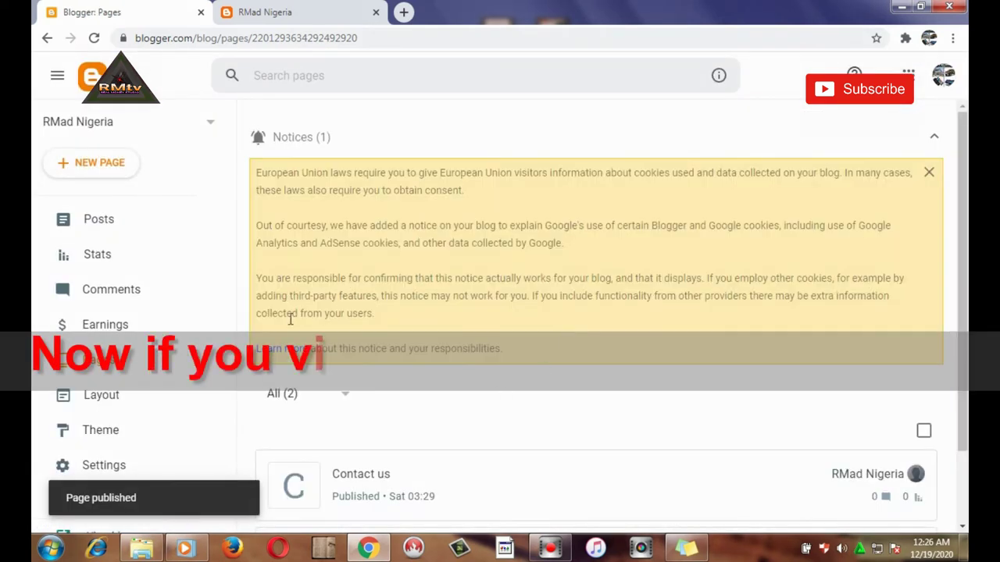
scroll(234, 245, "down", 2)
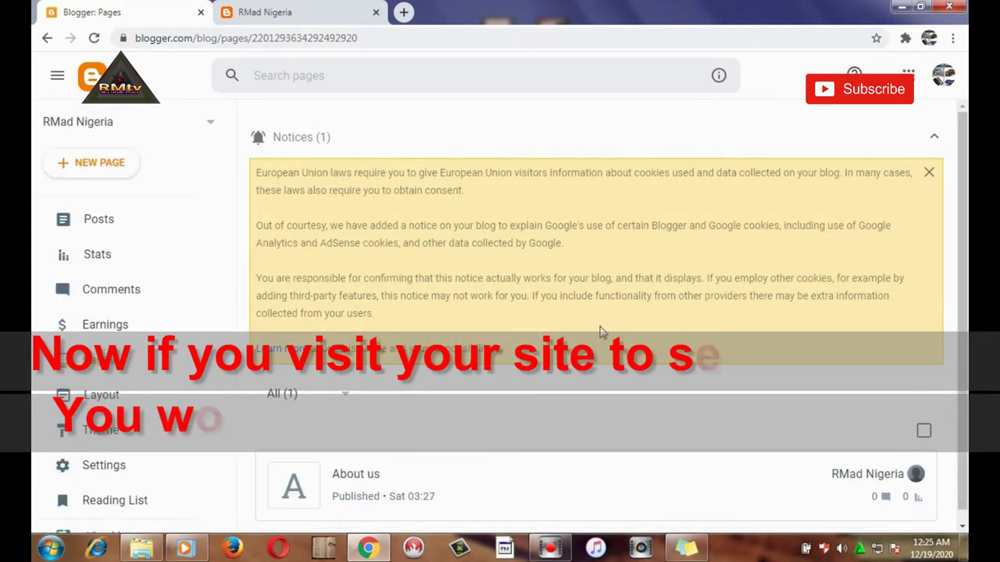
Reload the live blog and open its sidebar menu to check for the new pages, and return to the Blogger dashboard
left_click(323, 14)
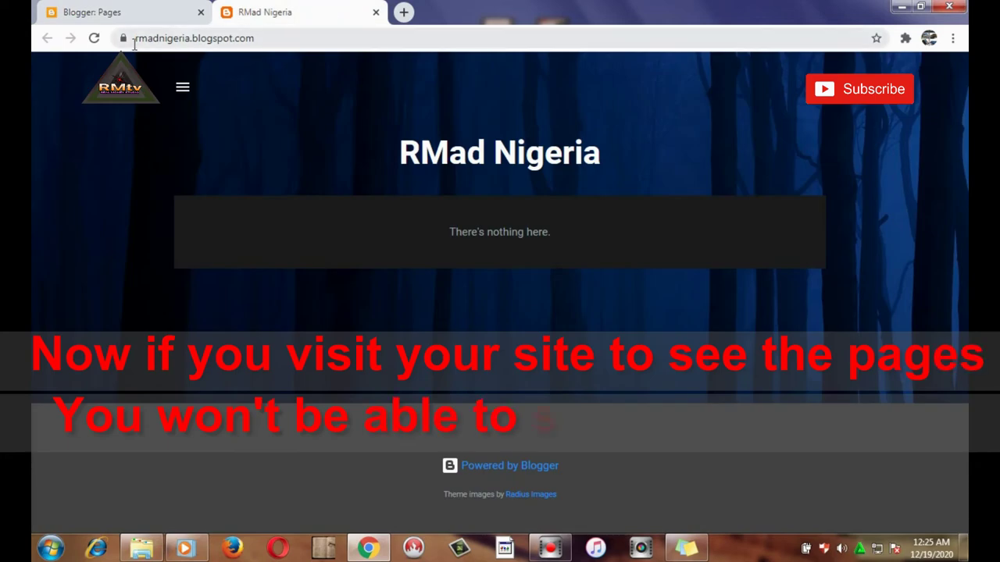
left_click(95, 38)
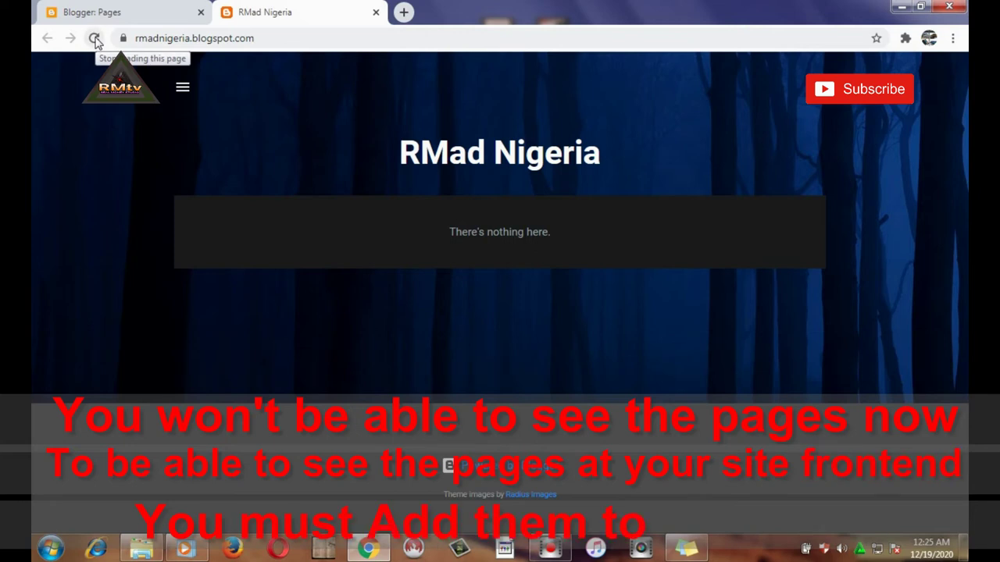
left_click(184, 89)
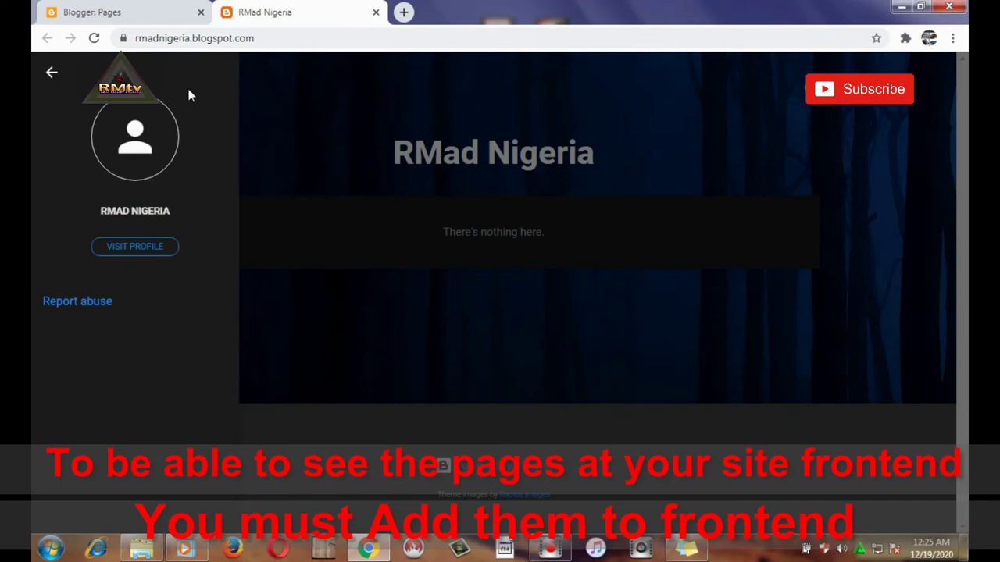
left_click(137, 9)
Open the blog's Layout settings and dismiss the European Union cookie notice
scroll(188, 297, "down", 2)
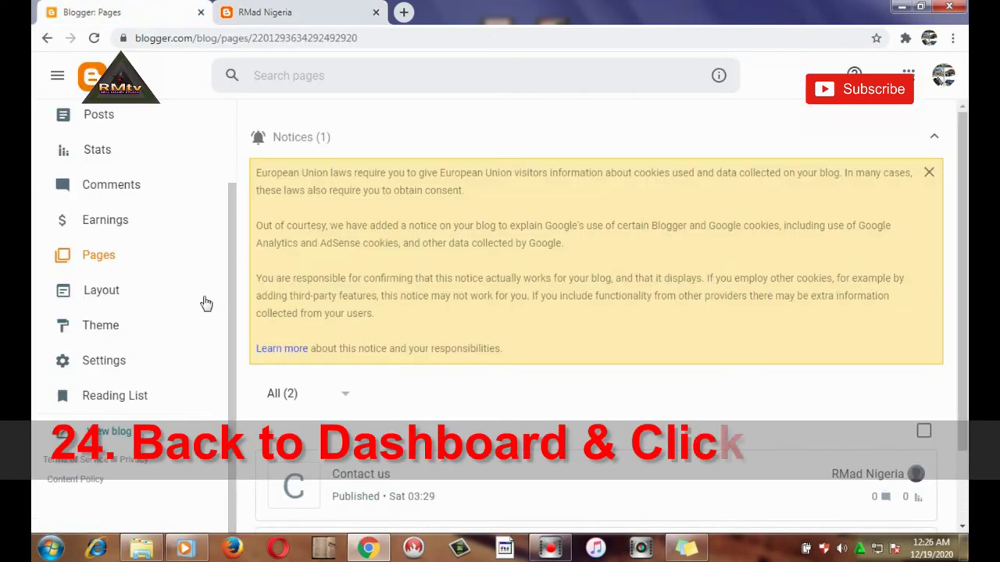
left_click(113, 296)
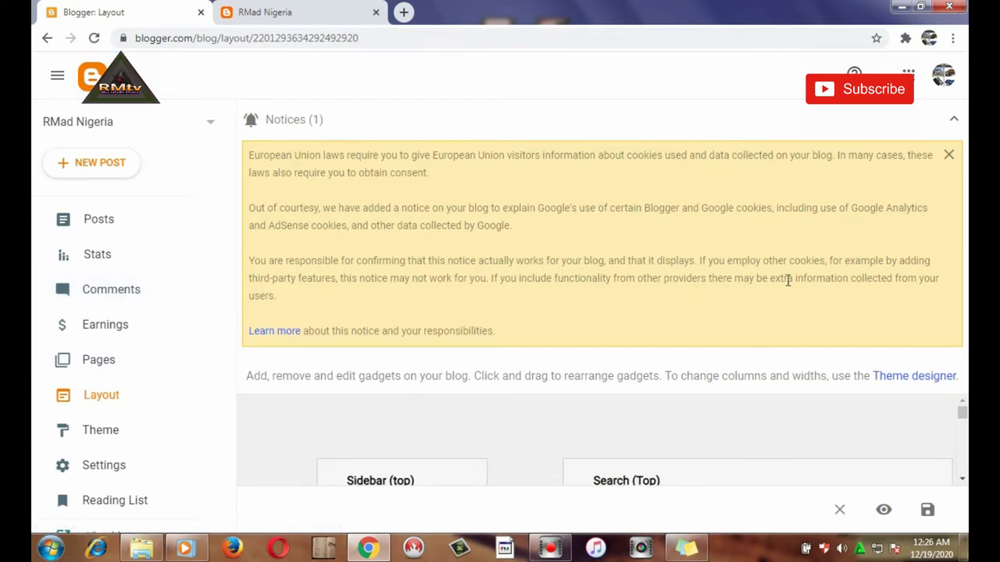
left_click(953, 161)
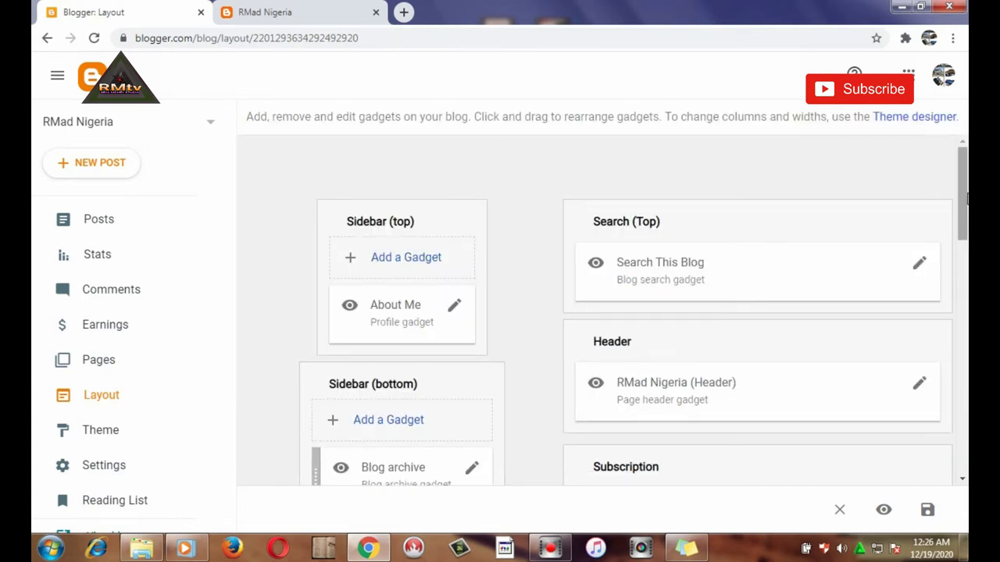
Open the configuration of the Pages gadget in the layout's "Page list (top)" section
scroll(966, 178, "down", 1)
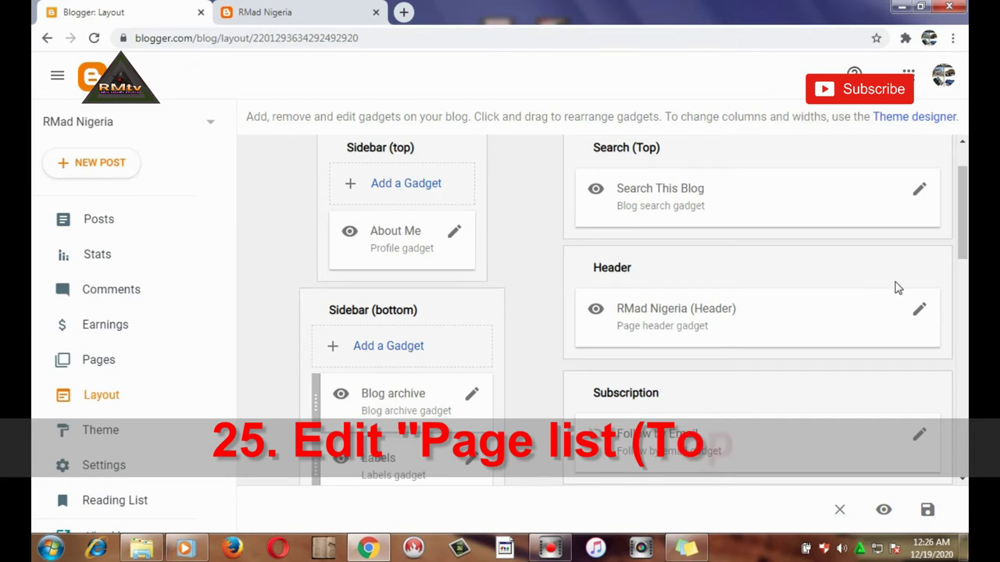
scroll(895, 286, "down", 1)
scroll(757, 312, "down", 5)
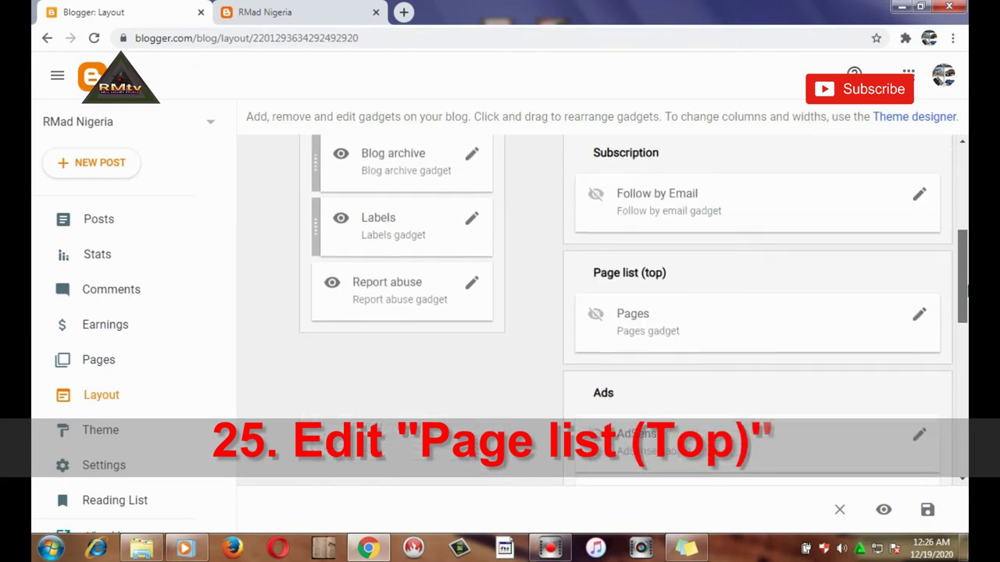
scroll(758, 313, "down", 4)
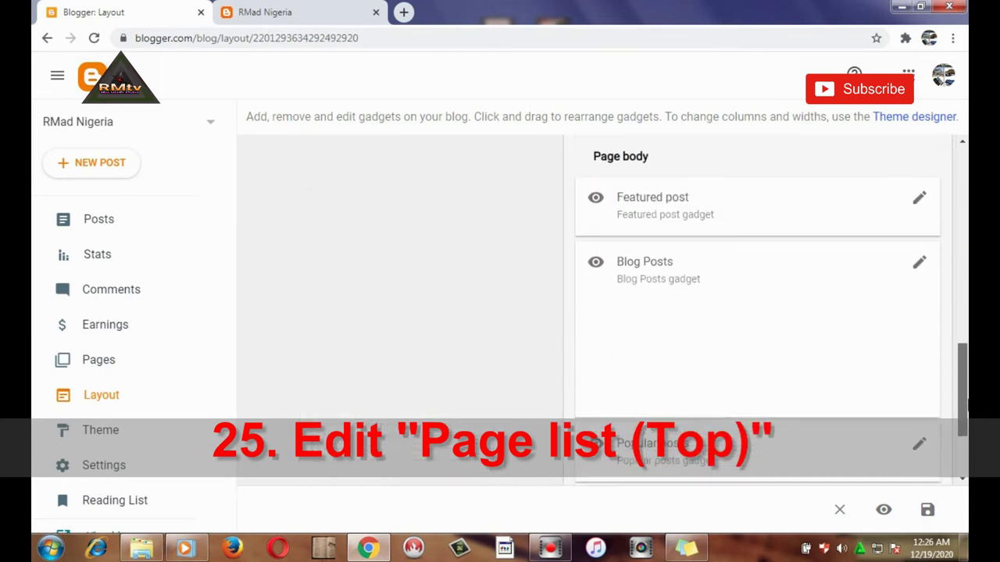
scroll(758, 312, "down", 1)
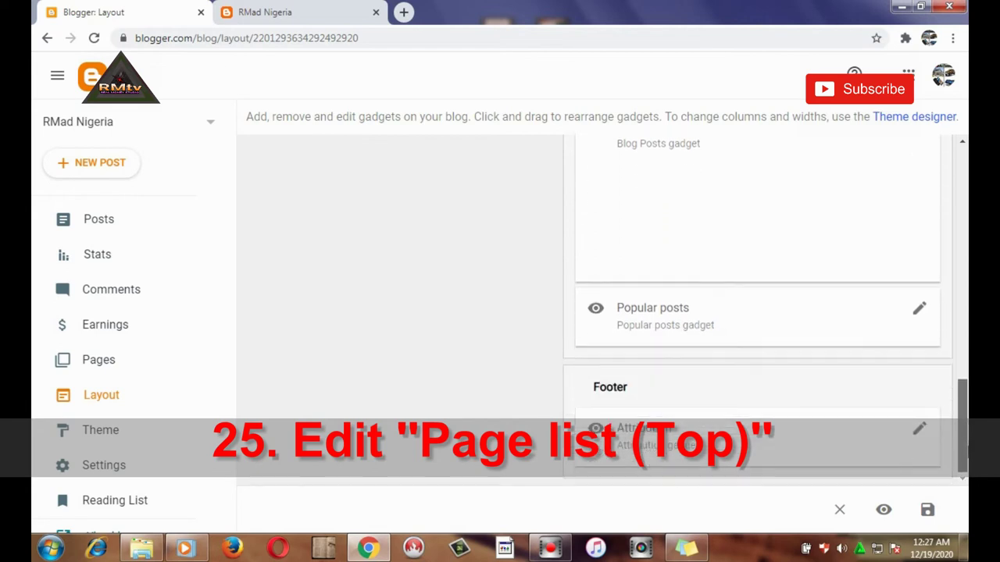
scroll(757, 312, "up", 10)
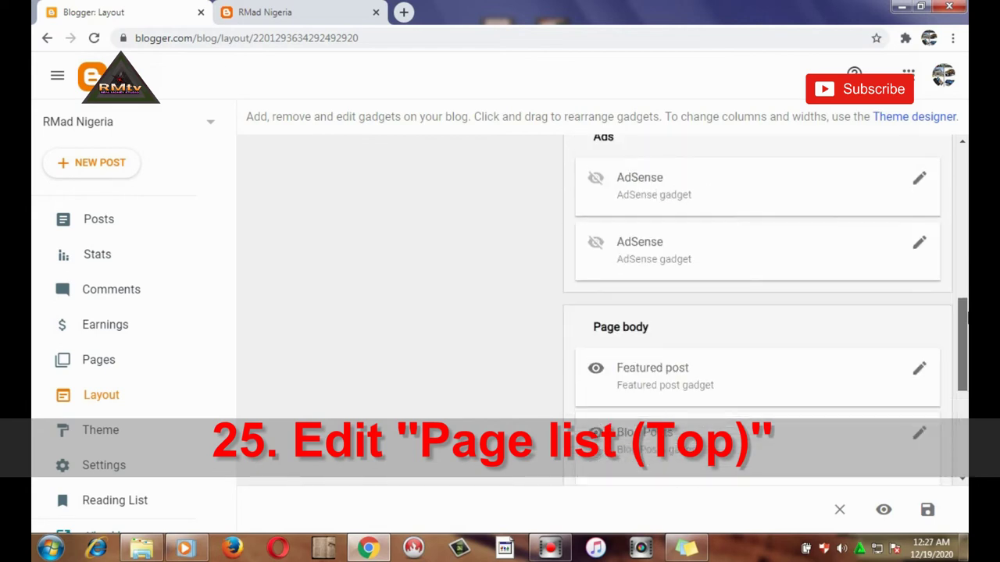
scroll(493, 209, "down", 3)
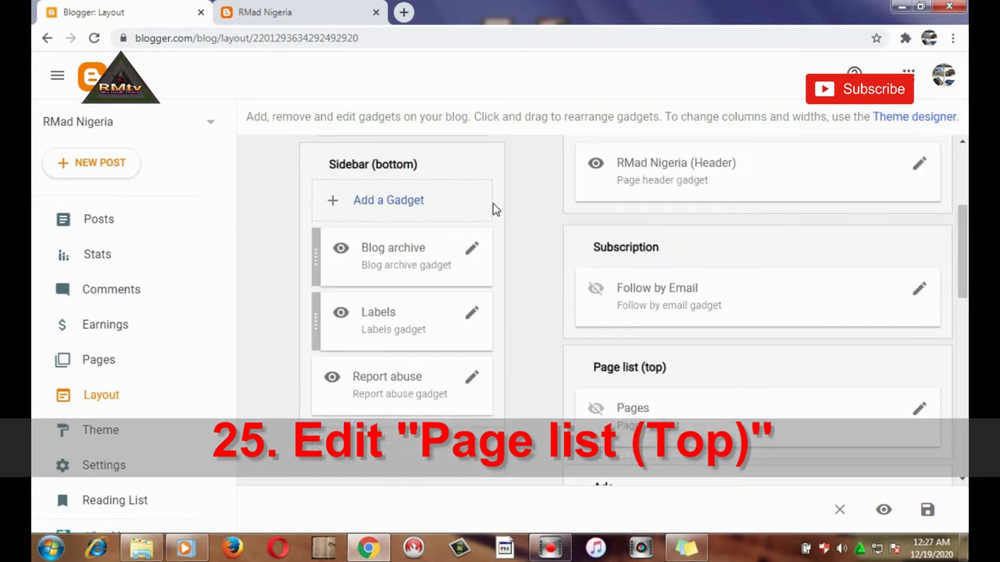
scroll(493, 208, "up", 1)
scroll(493, 208, "down", 2)
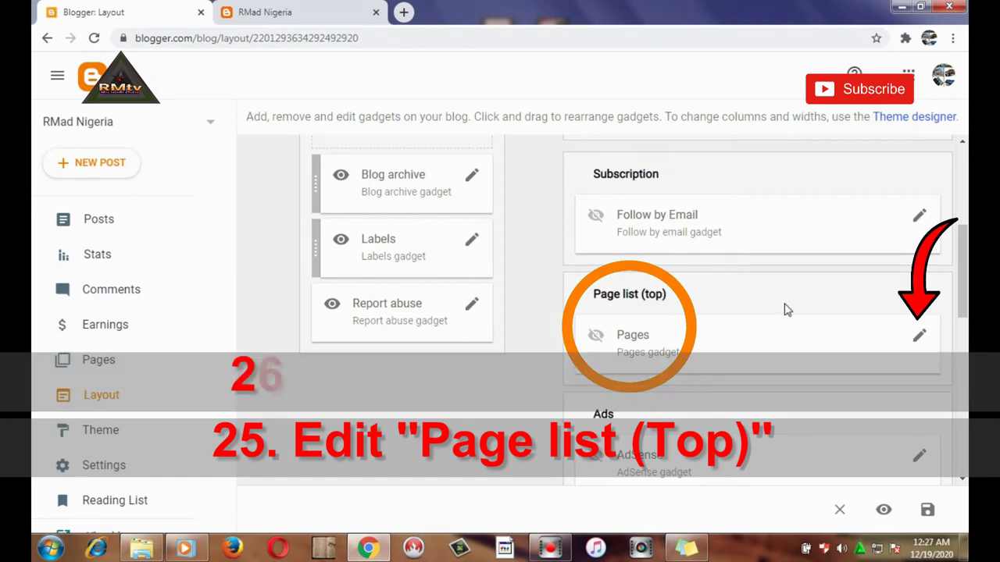
left_click(920, 334)
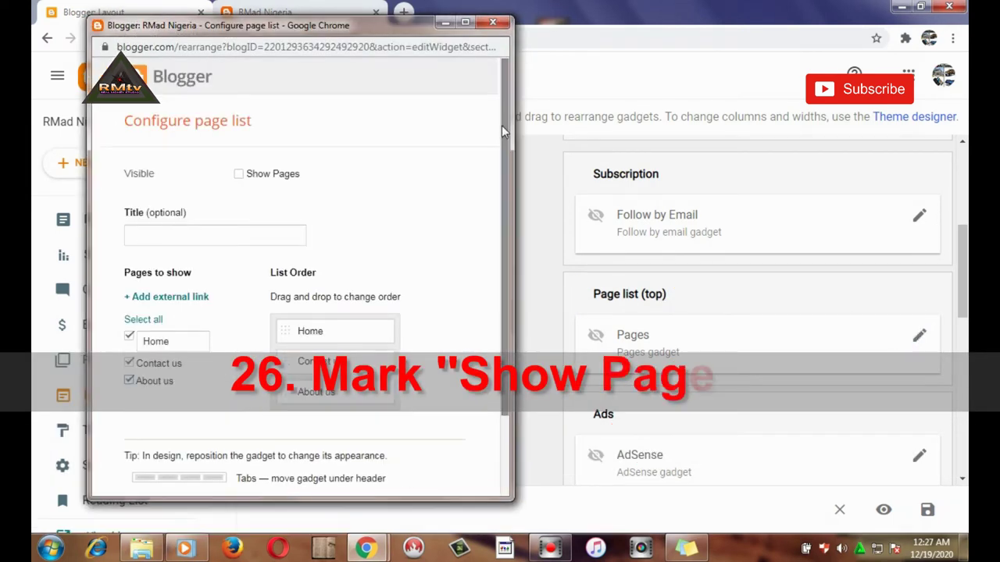
Enable Show Pages in the Pages gadget, include "Contact us" and "About us" in the pages to show, and save the gadget
left_click_drag(501, 125, 504, 153)
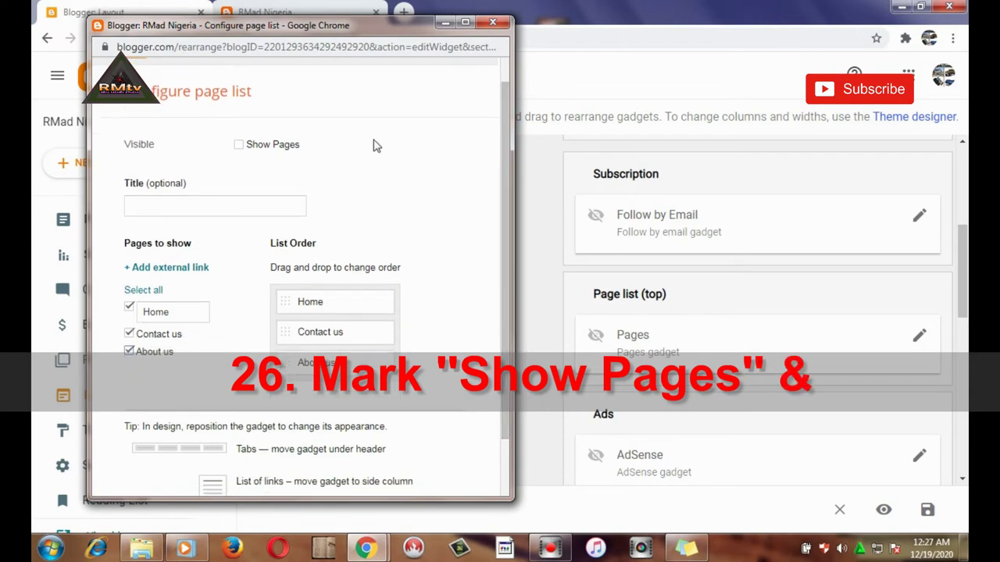
left_click(239, 147)
left_click(920, 336)
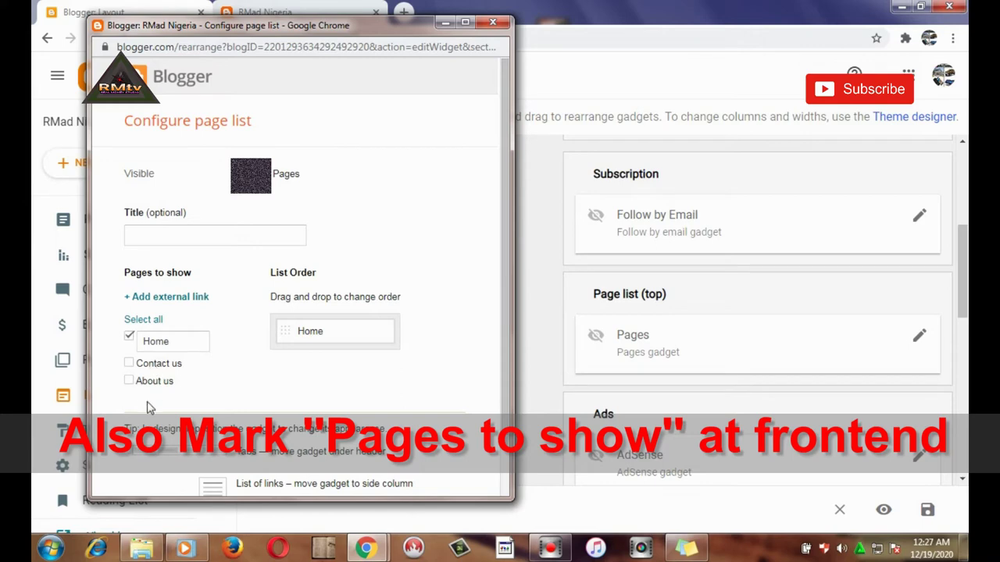
left_click(129, 363)
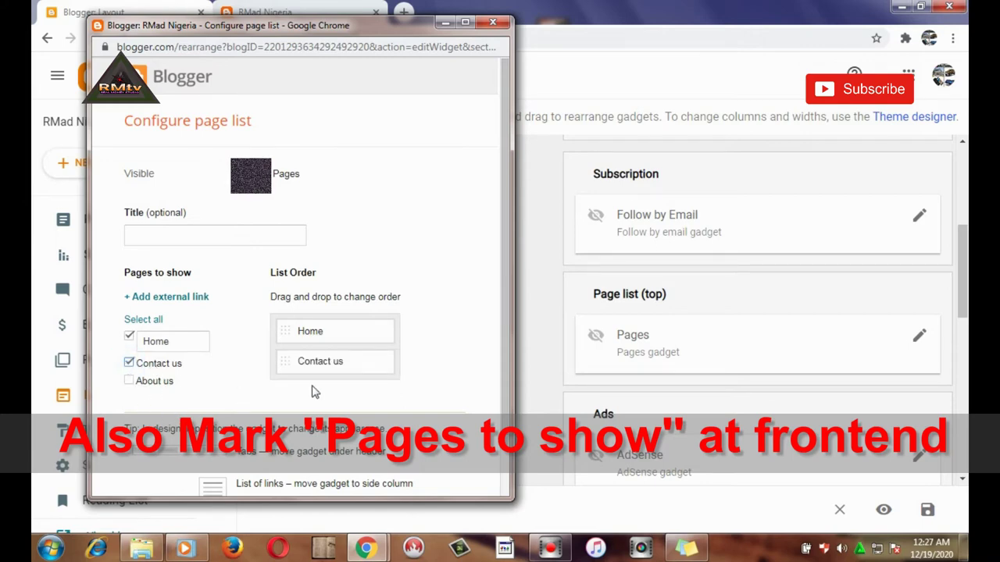
left_click(129, 381)
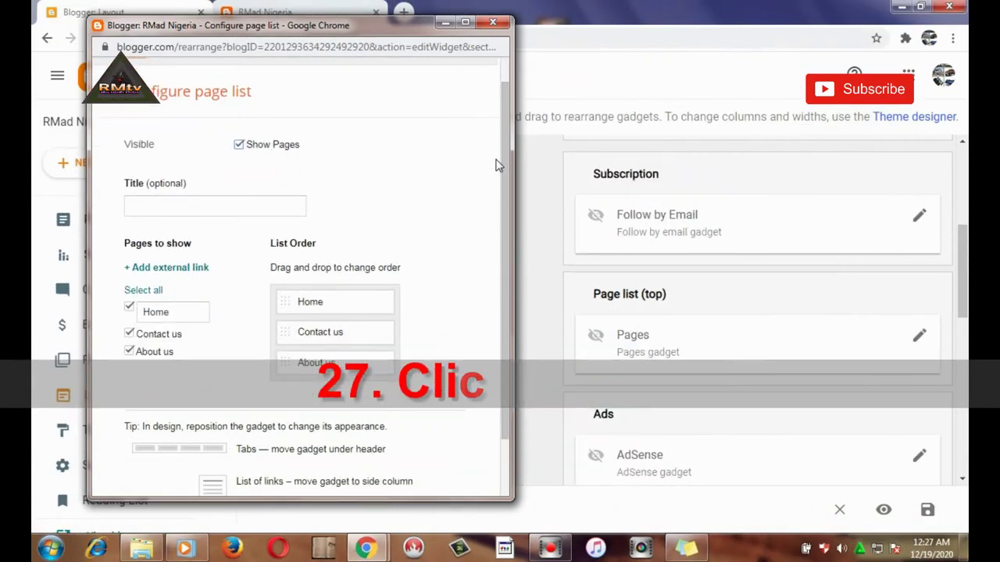
left_click_drag(502, 151, 507, 227)
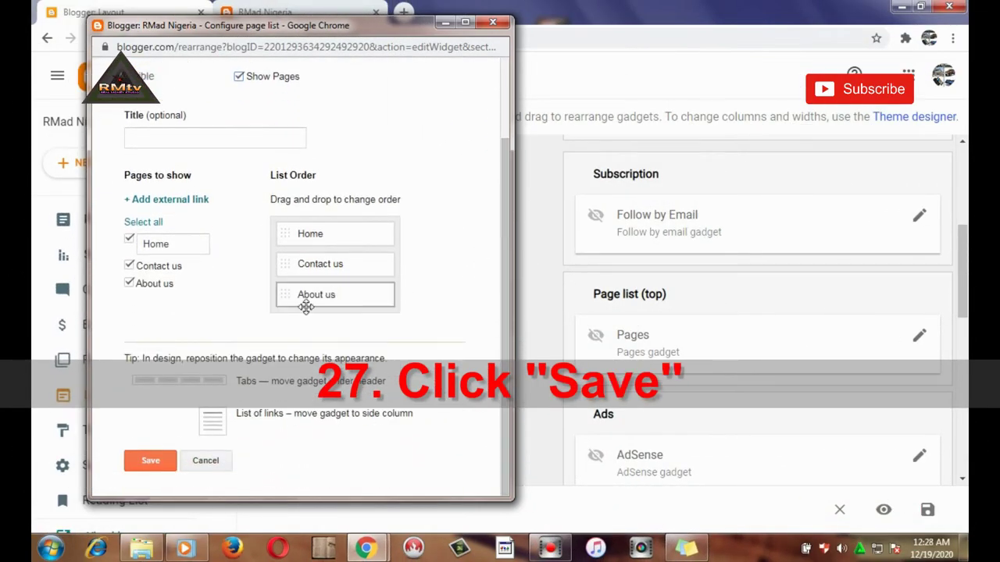
left_click(150, 463)
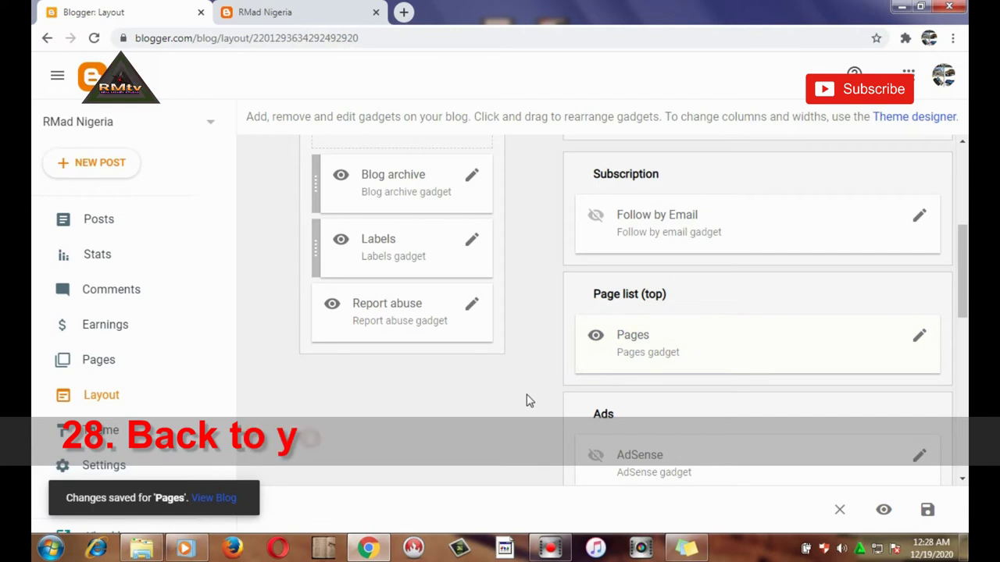
Reload the live blog and view its "Contact us" and "About us" pages
left_click(294, 9)
left_click(94, 39)
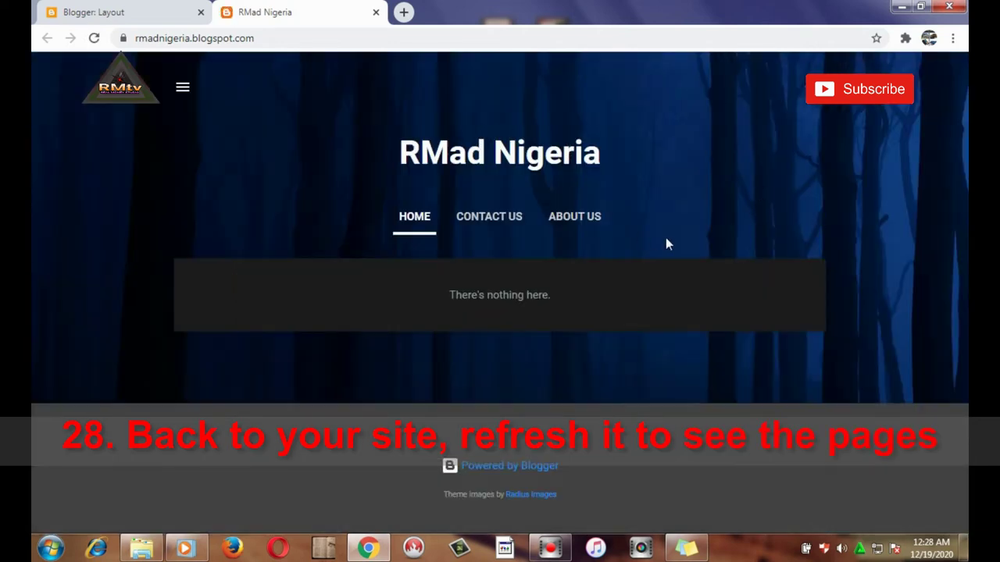
left_click(485, 223)
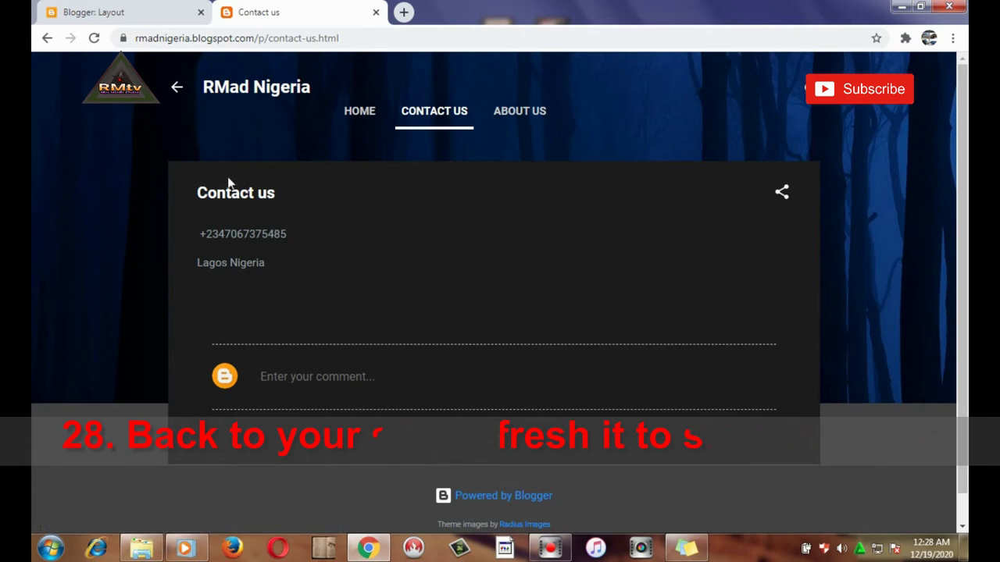
left_click(516, 116)
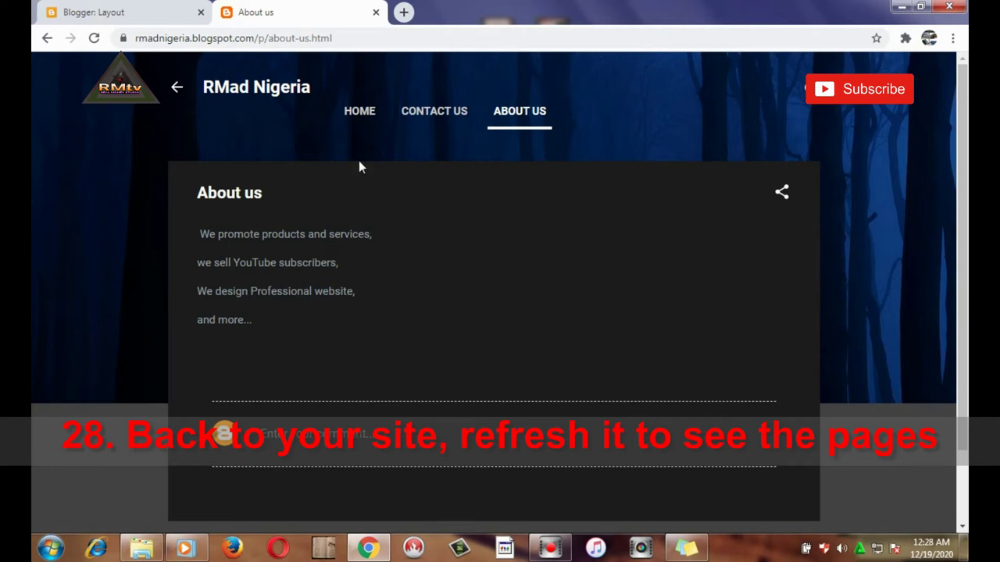
Return to the Blogger dashboard and create a new post titled "Sell your products and services"
left_click(121, 10)
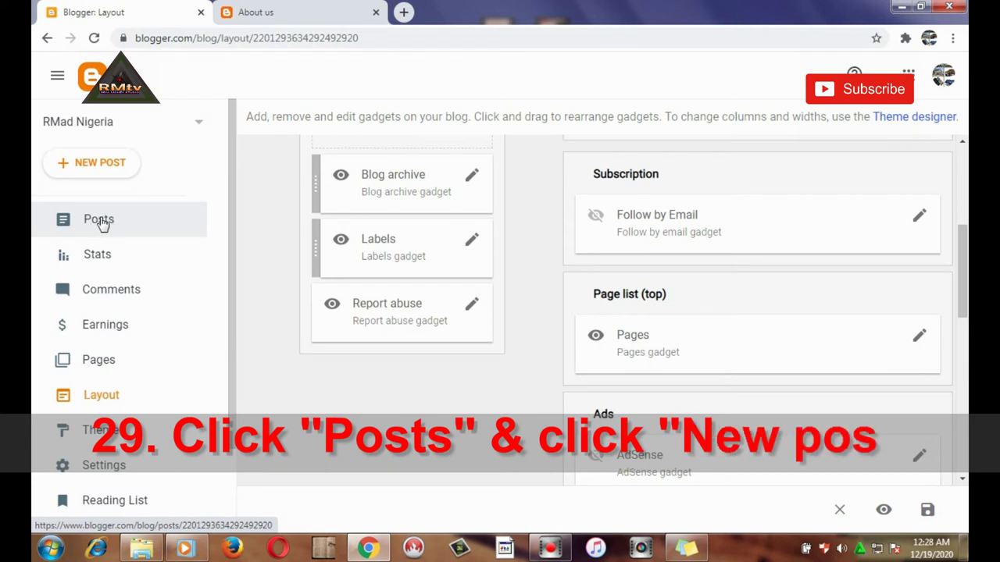
left_click(91, 166)
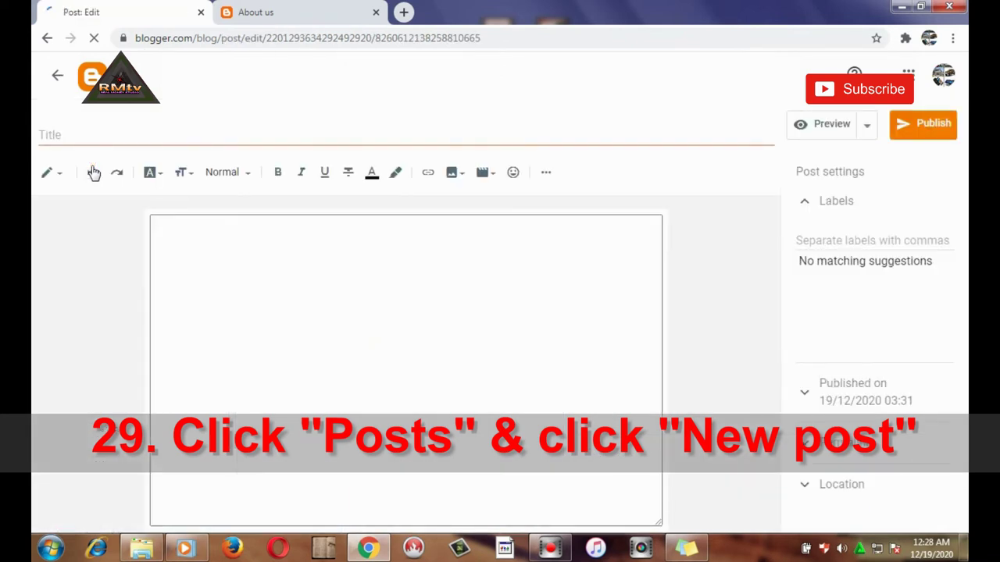
left_click(119, 137)
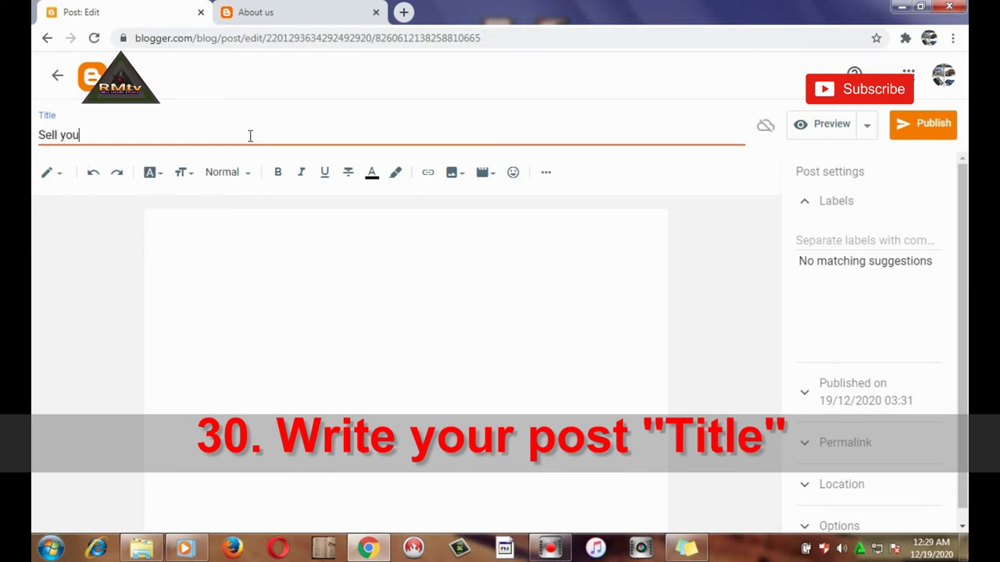
type("Sell your products and servi")
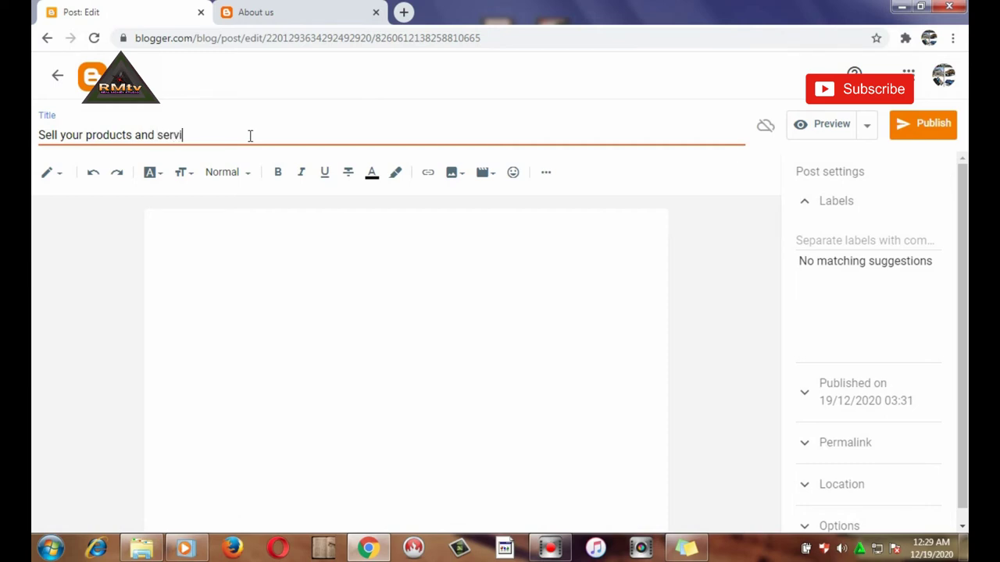
type("s")
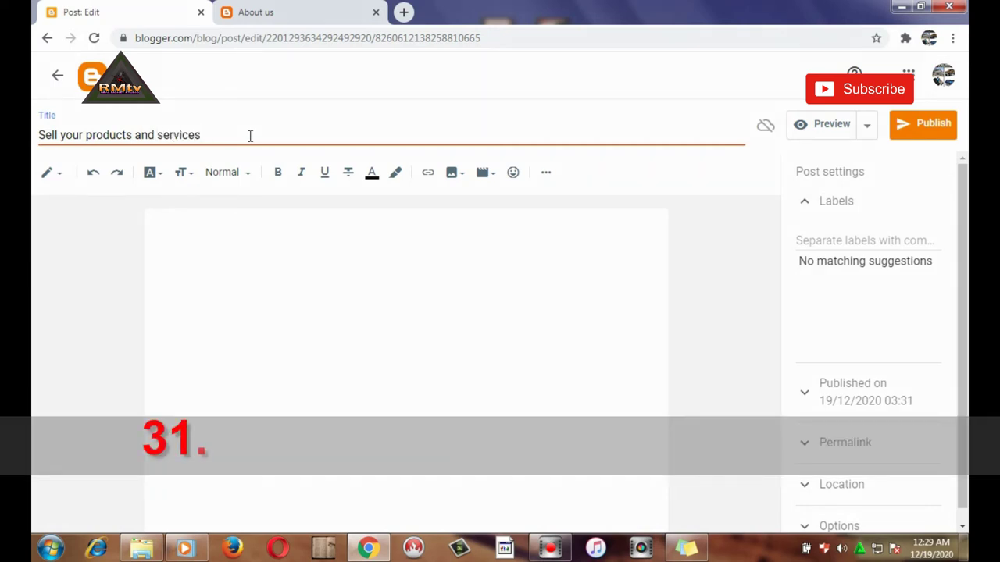
left_click(199, 243)
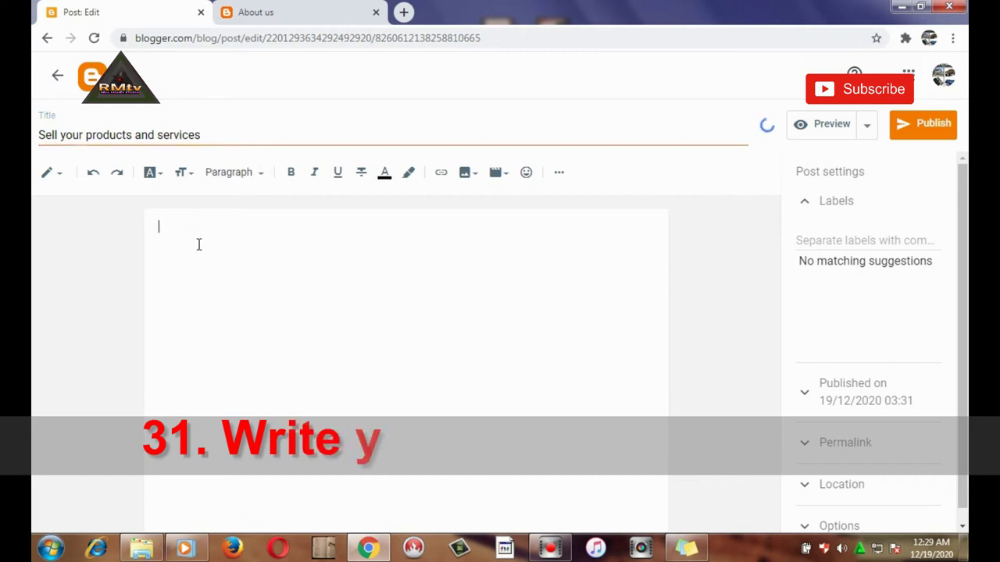
left_click(181, 135)
triple_click(182, 136)
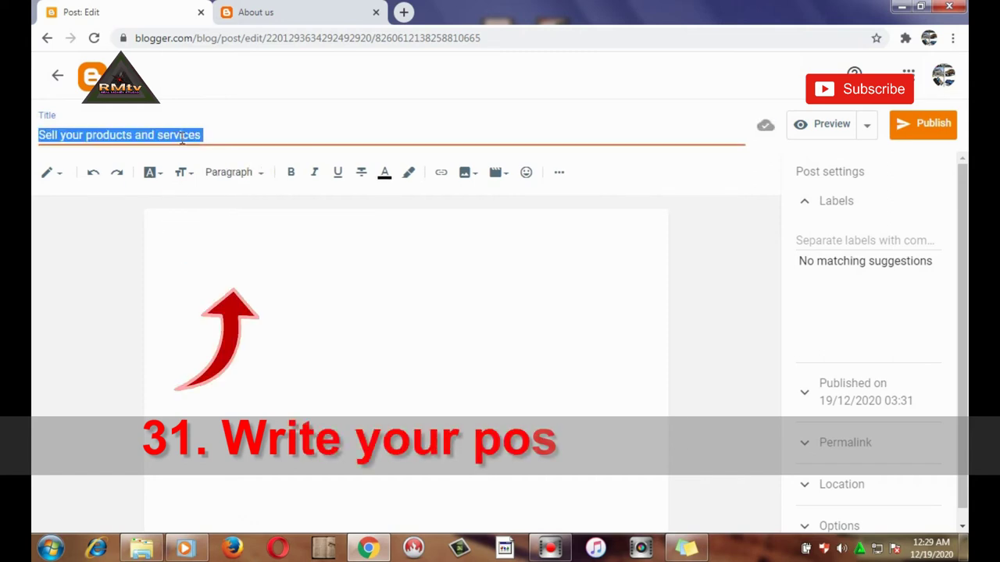
right_click(182, 139)
left_click(217, 167)
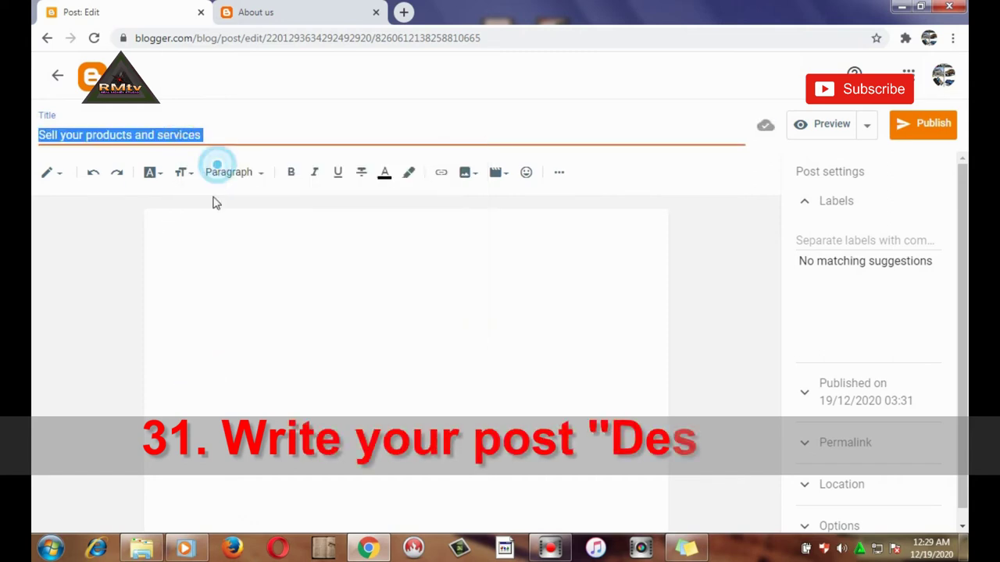
left_click(212, 234)
right_click(213, 236)
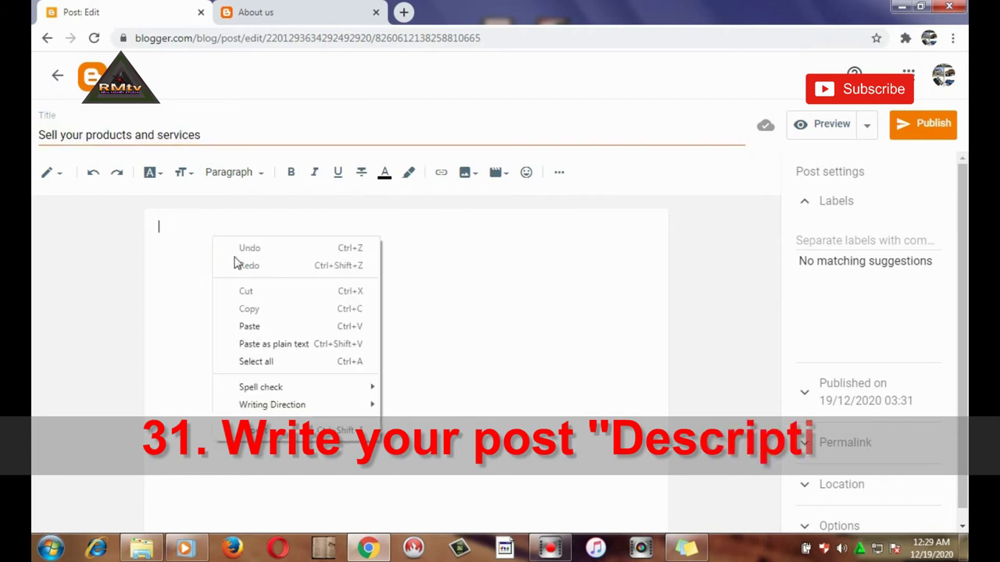
left_click(259, 329)
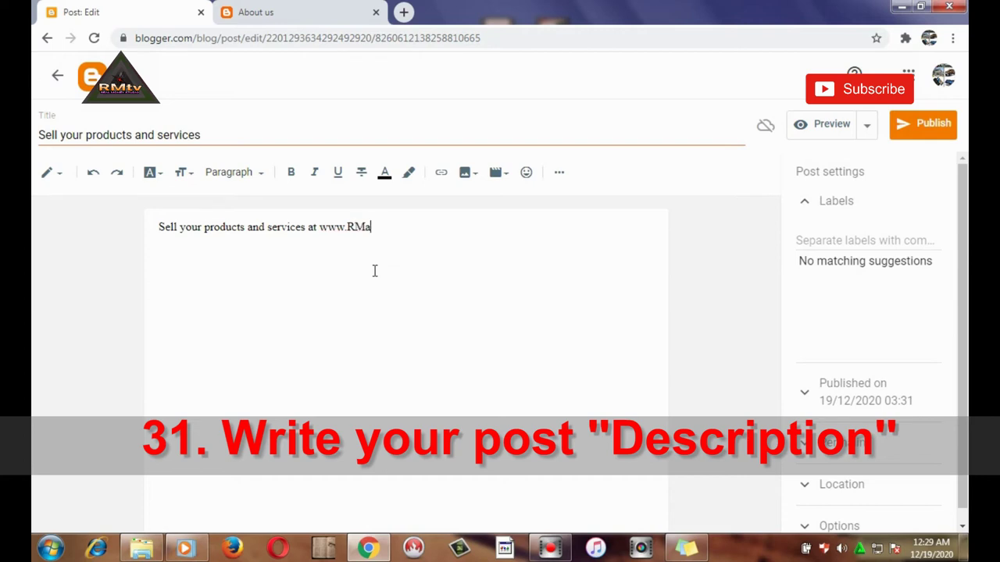
type("d.c")
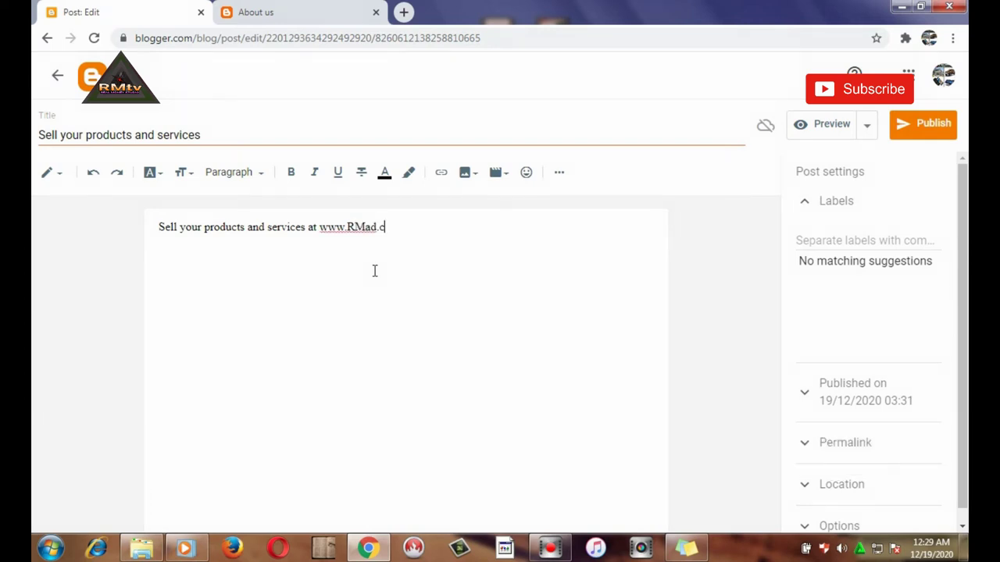
type("om.ng")
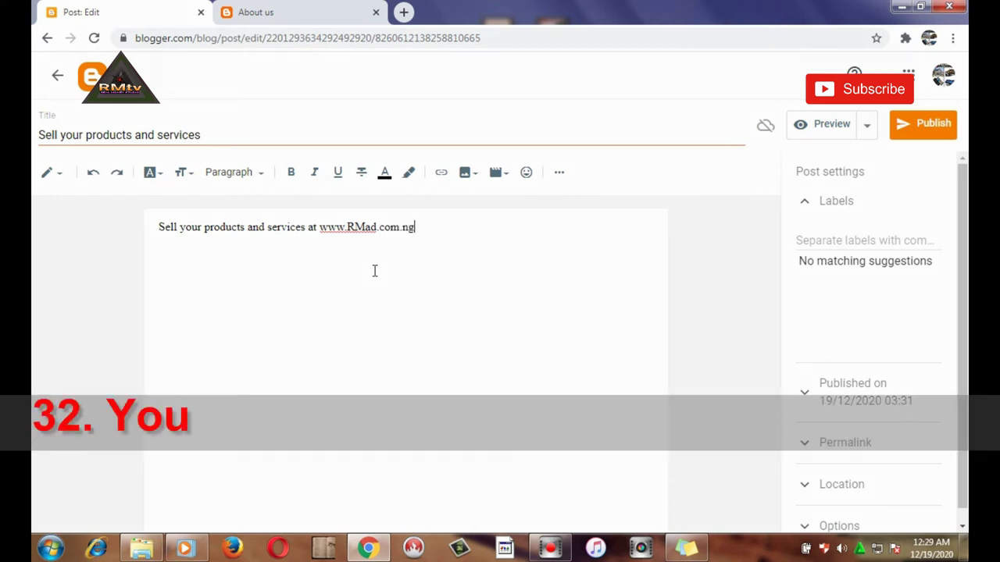
left_click(321, 226, "shift")
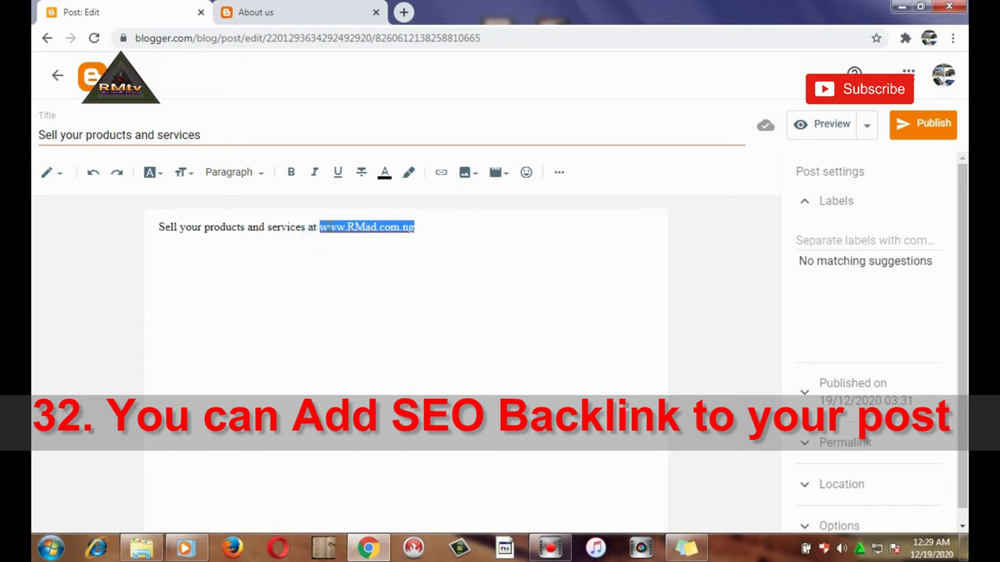
right_click(374, 228)
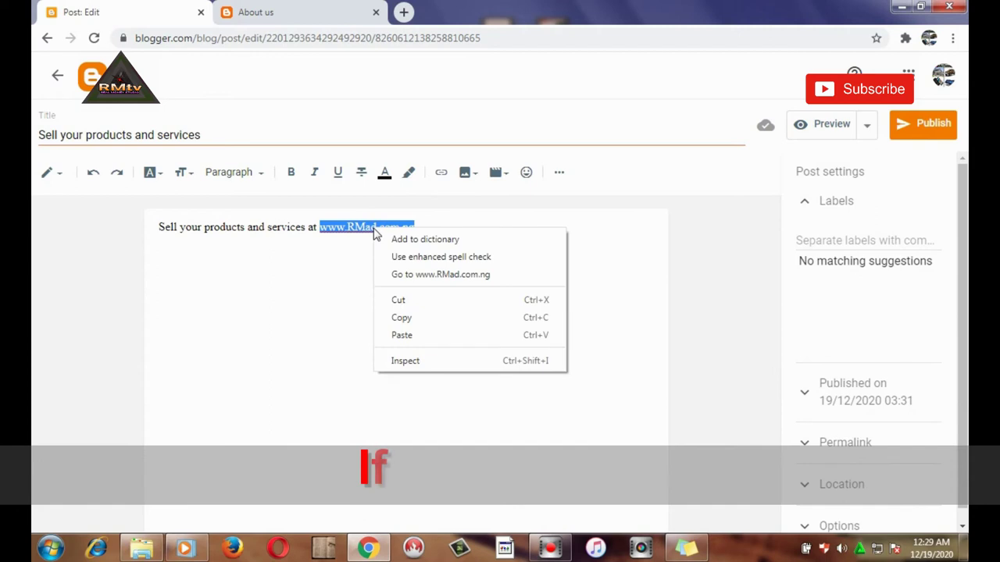
left_click(412, 319)
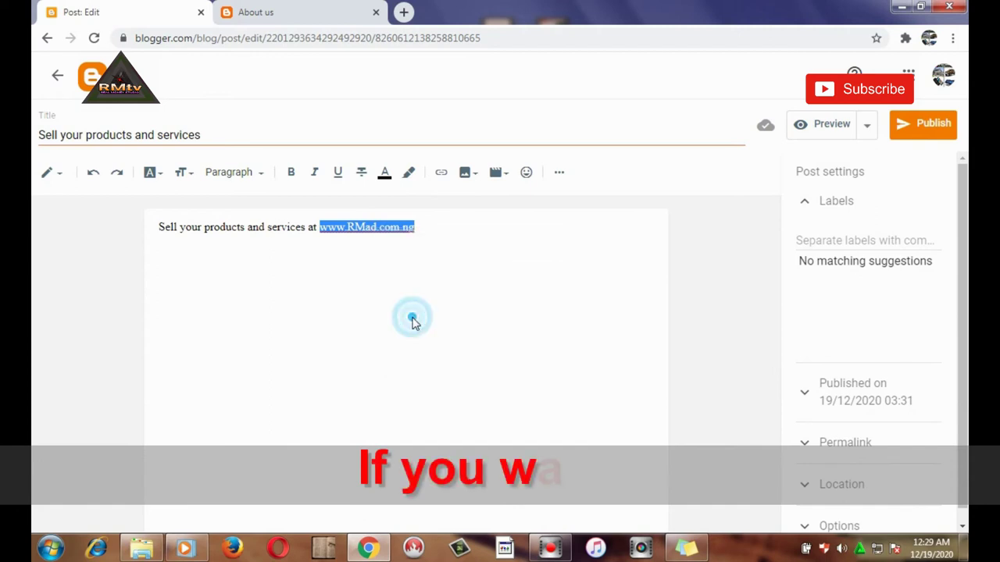
left_click(442, 178)
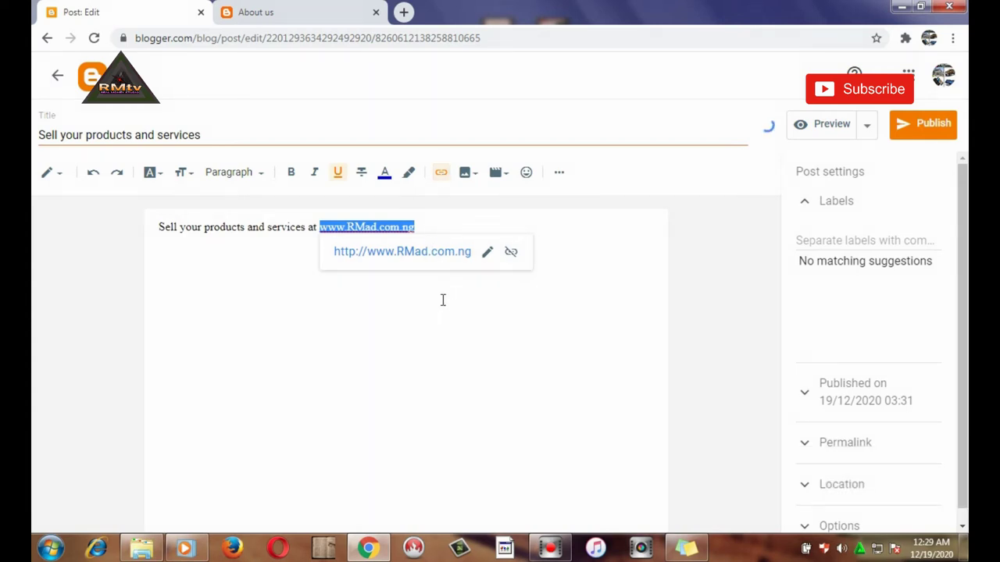
left_click(454, 340)
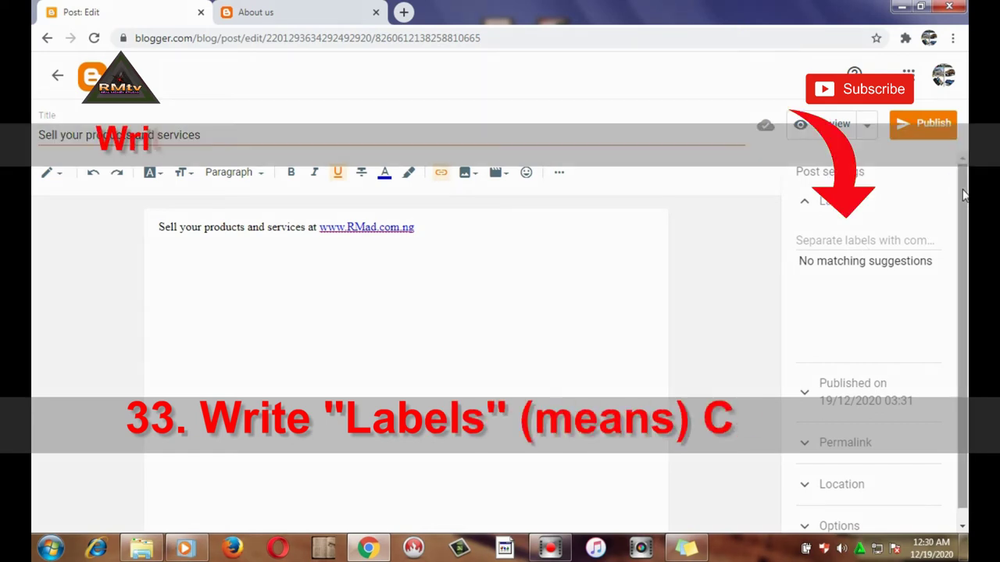
Add the label "General" to the post
scroll(966, 224, "down", 1)
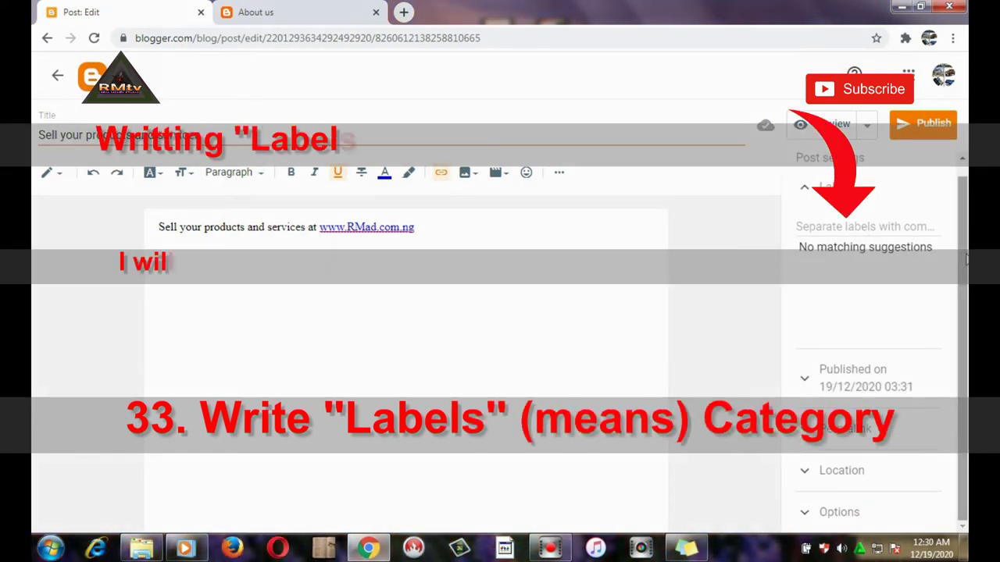
left_click(837, 250)
left_click(841, 228)
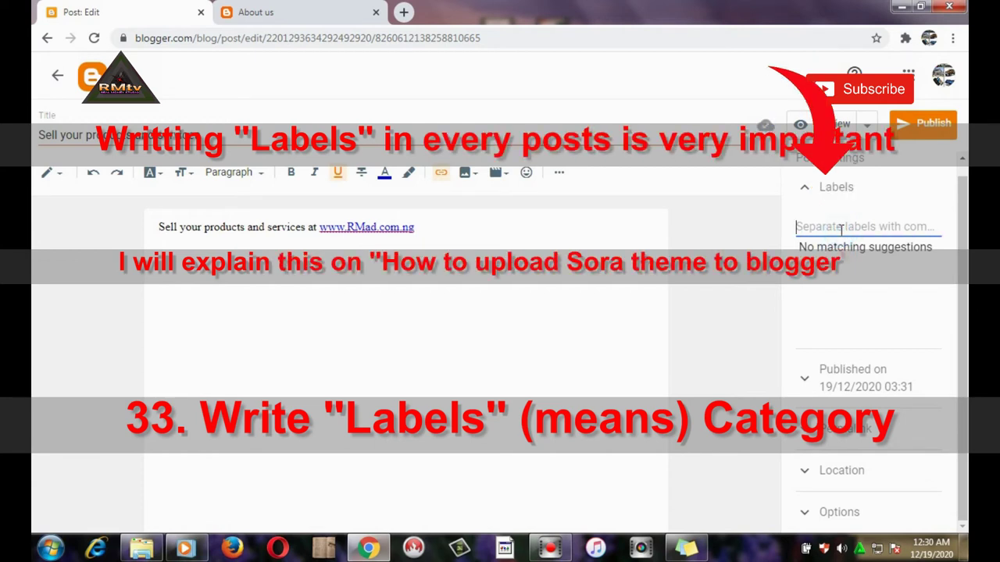
type("General")
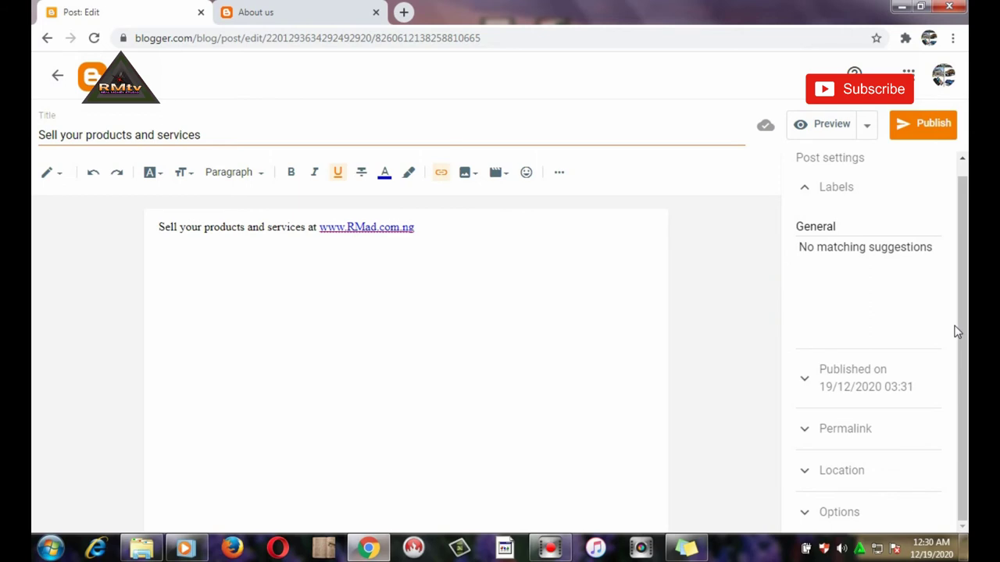
Insert the picture "2020-08-04" from the Downloads "phone" folder below the text in the post body
left_click(524, 234)
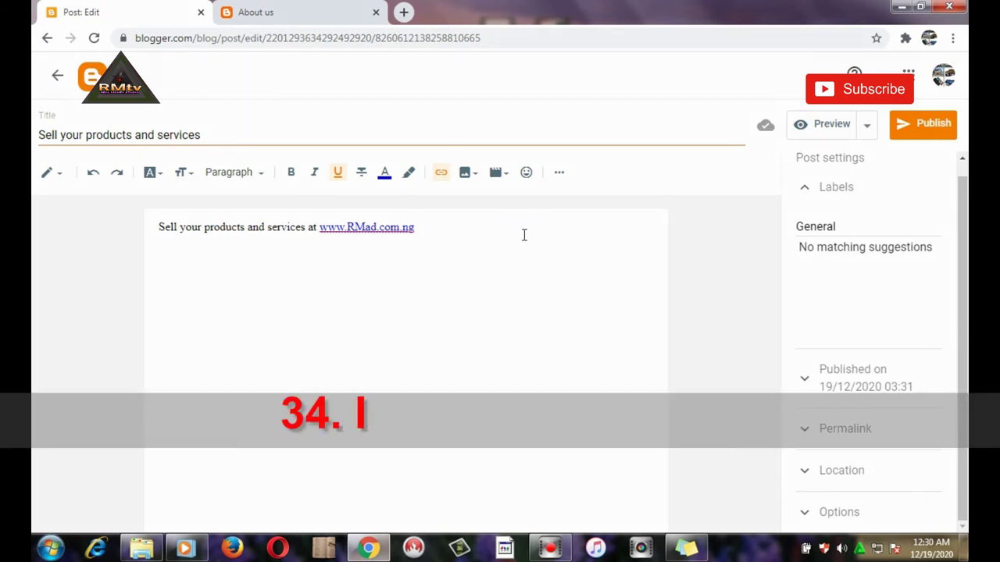
key("Return")
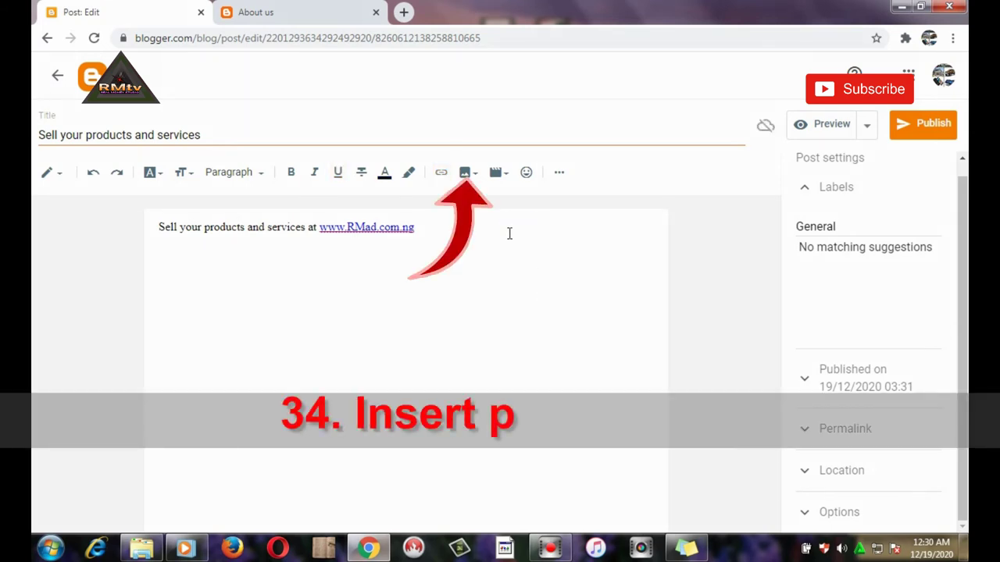
left_click(464, 178)
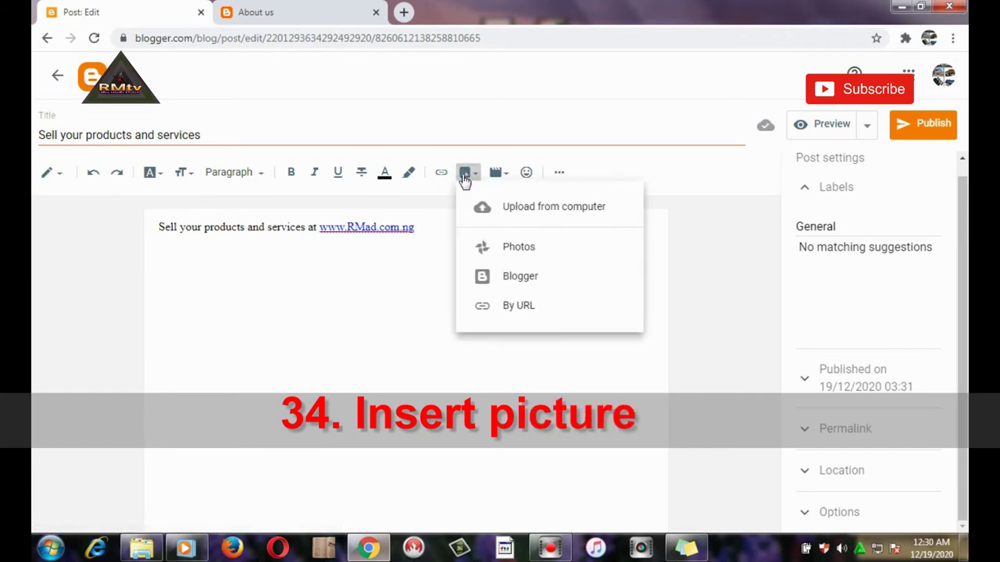
left_click(542, 208)
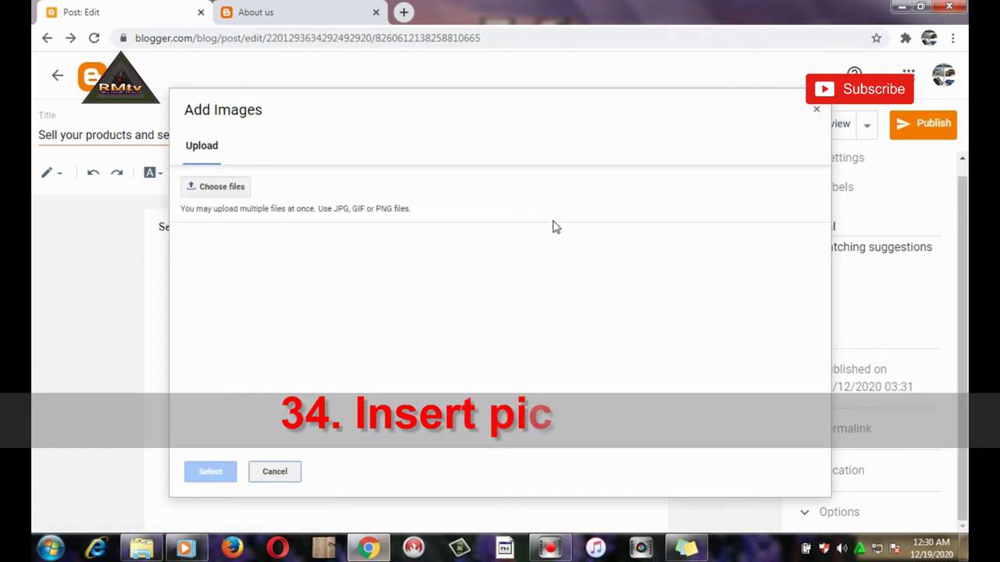
left_click(223, 191)
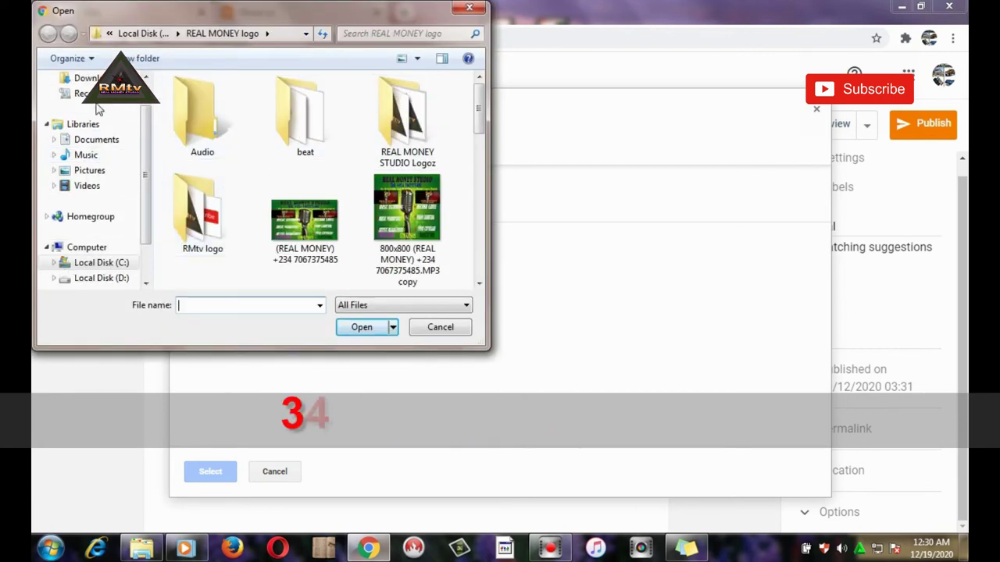
left_click(87, 78)
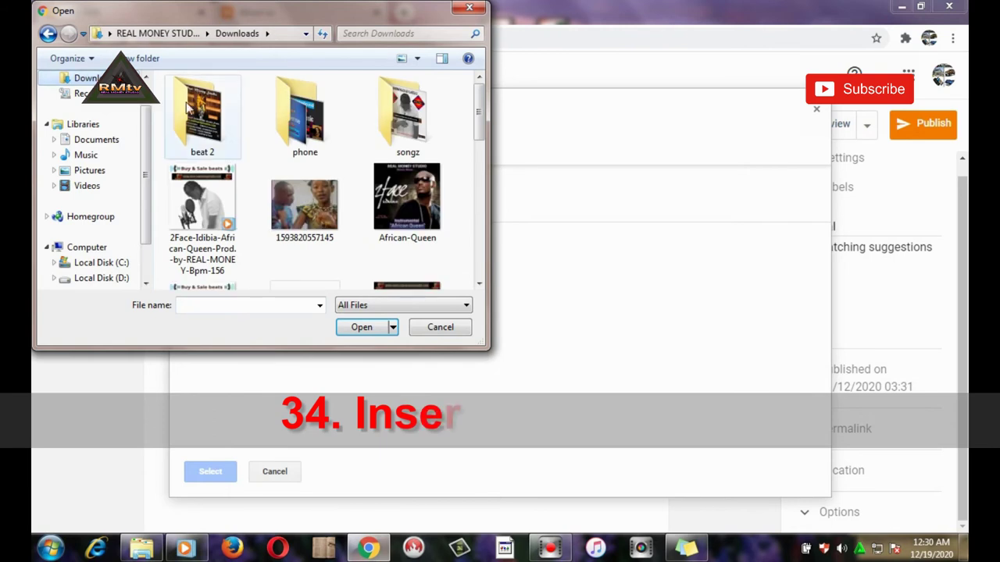
double_click(327, 139)
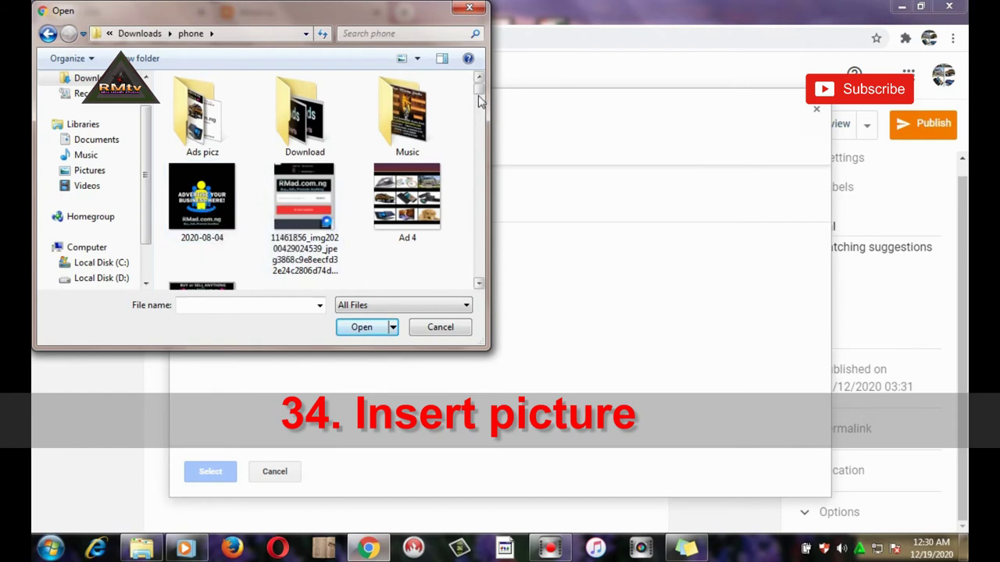
mouse_move(480, 100)
left_mouse_down()
mouse_move(486, 284)
mouse_move(494, 92)
left_mouse_up()
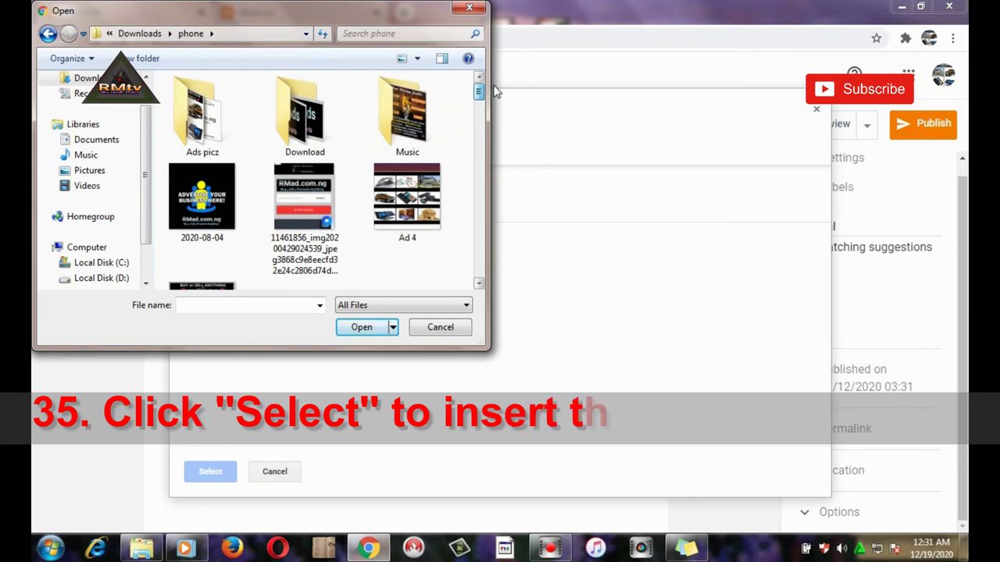
double_click(201, 197)
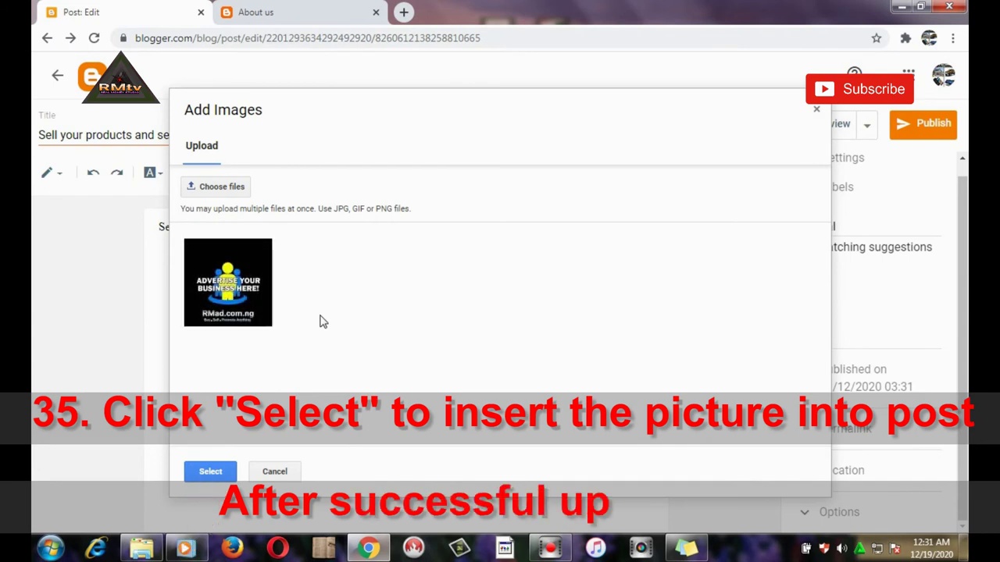
left_click(209, 472)
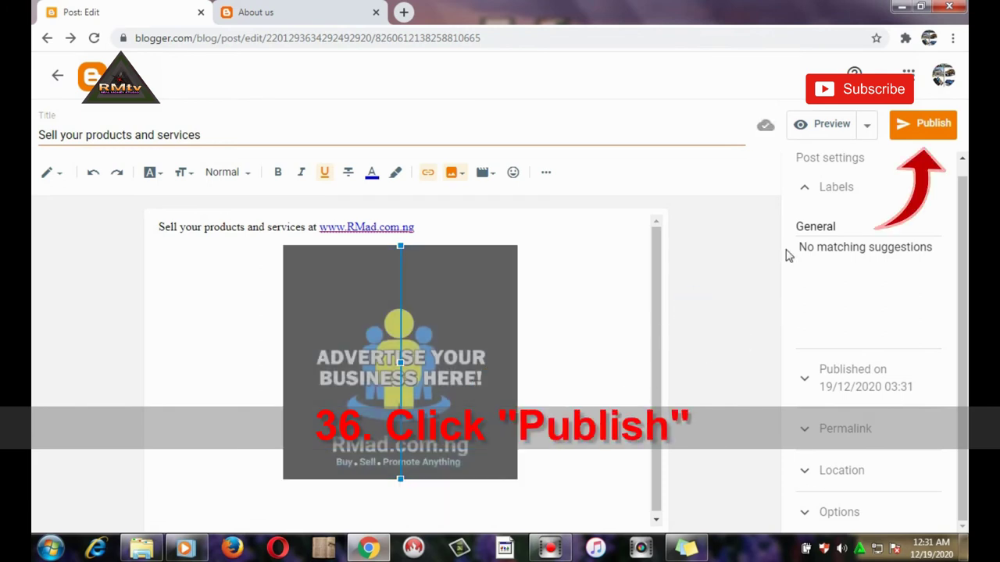
Publish the post with confirmation and view it on the home page of the live RMad Nigeria blog
left_click(912, 131)
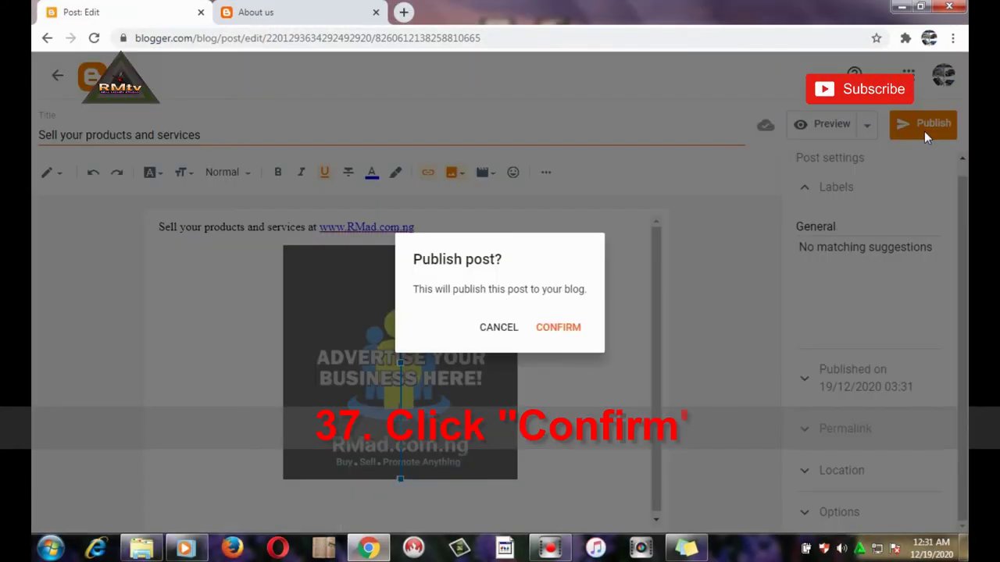
left_click(559, 328)
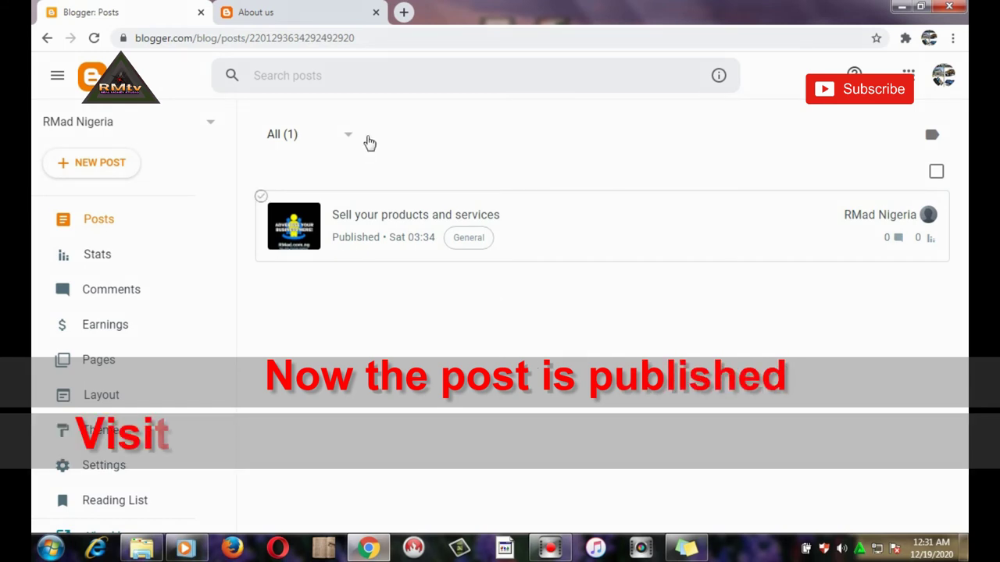
left_click(283, 8)
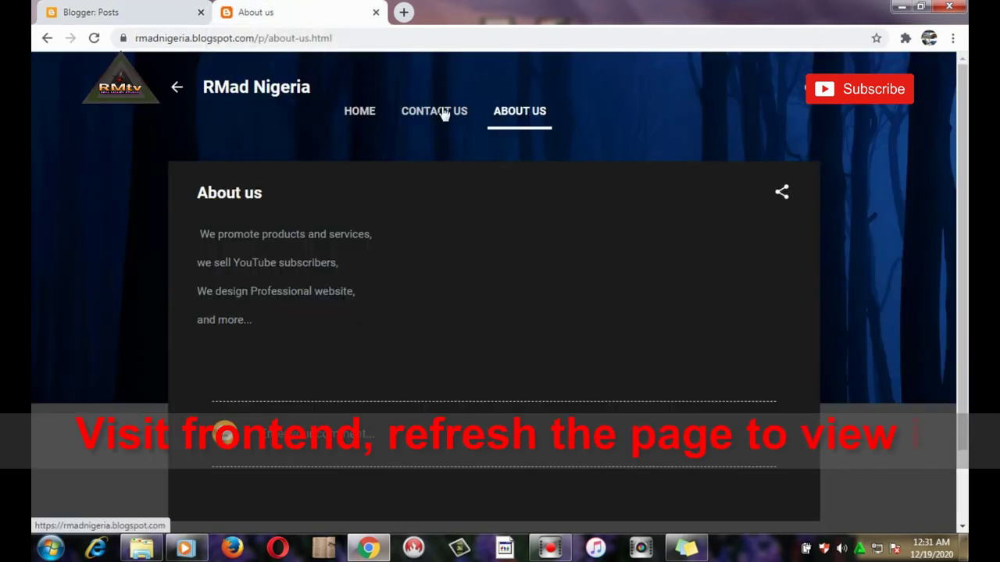
left_click(357, 114)
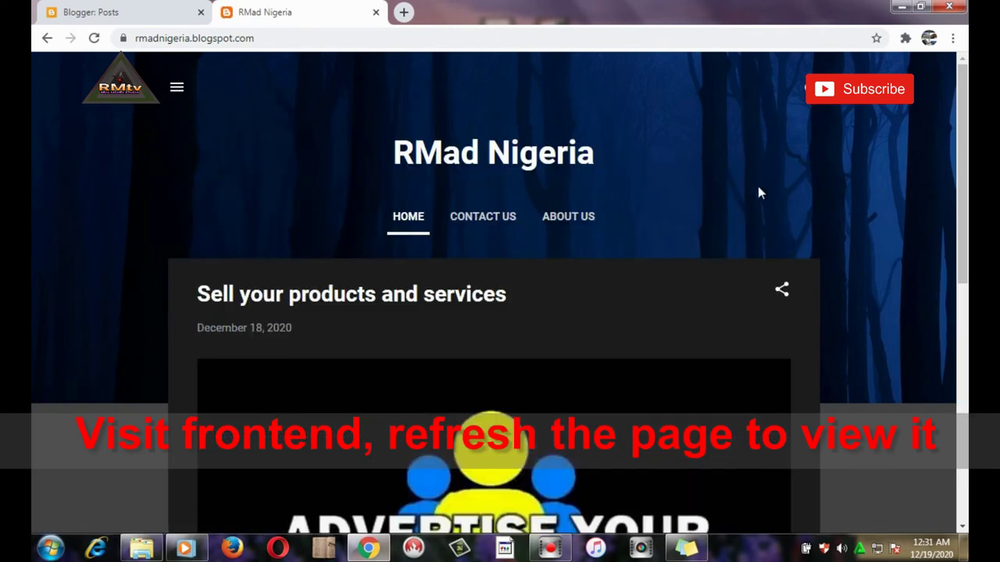
mouse_move(963, 165)
left_mouse_down()
mouse_move(964, 257)
mouse_move(947, 344)
mouse_move(967, 145)
mouse_move(967, 163)
left_mouse_up()
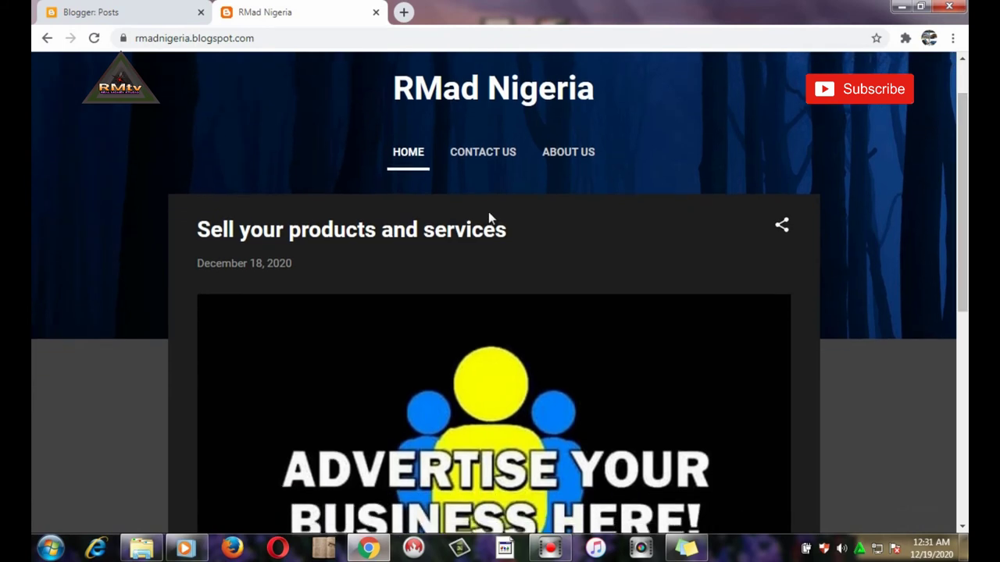
Open the post "Sell your products and services" on the blog, examine its text, link, picture and label, and return to the home page
left_click(406, 235)
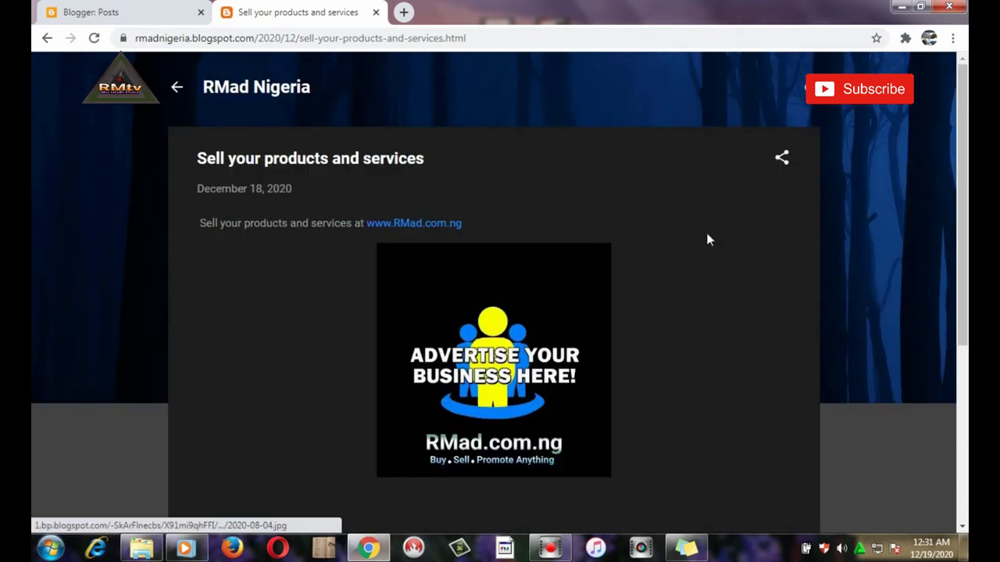
scroll(707, 234, "down", 2)
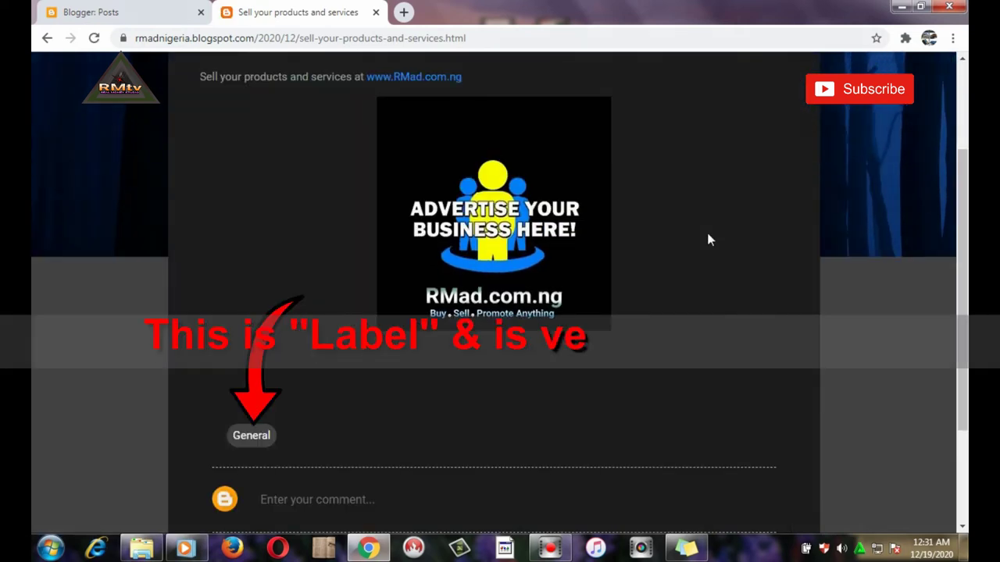
scroll(708, 235, "down", 2)
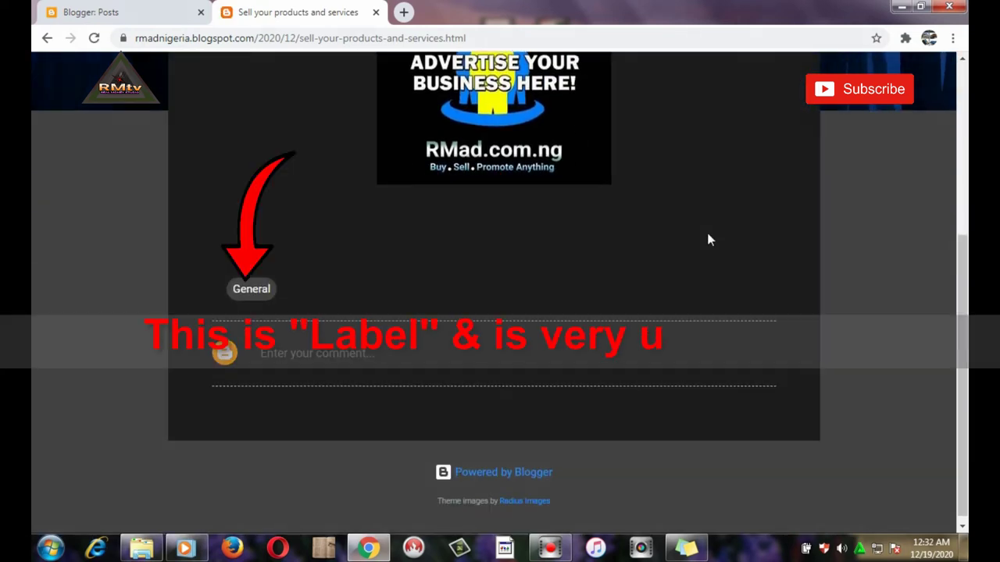
scroll(708, 240, "up", 2)
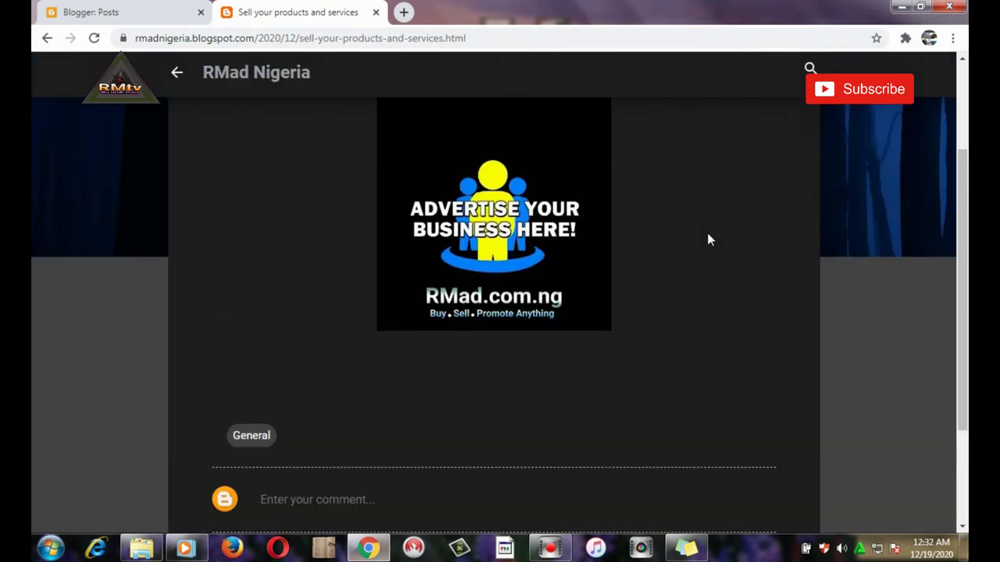
scroll(707, 237, "up", 2)
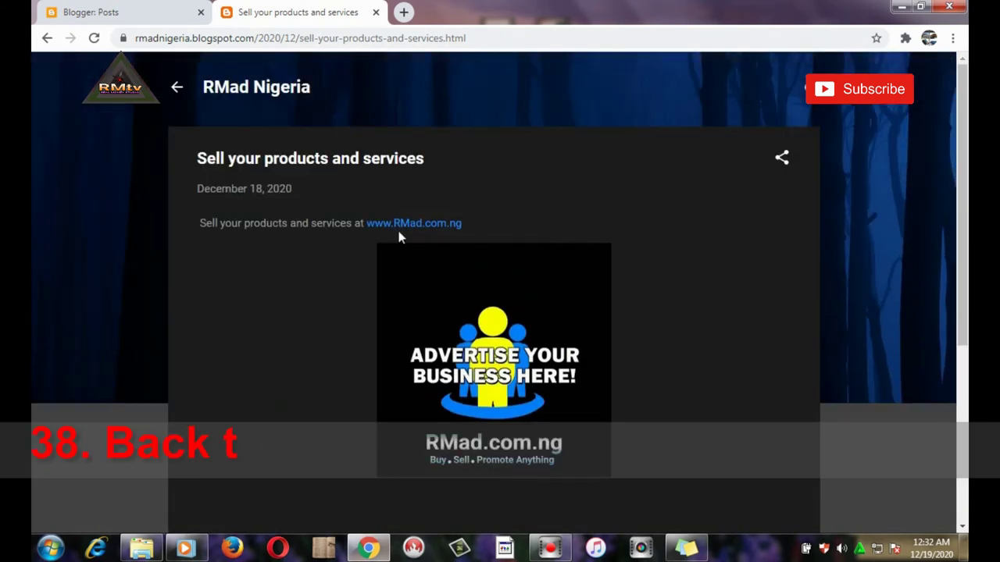
left_click_drag(205, 223, 501, 224)
left_click(564, 205)
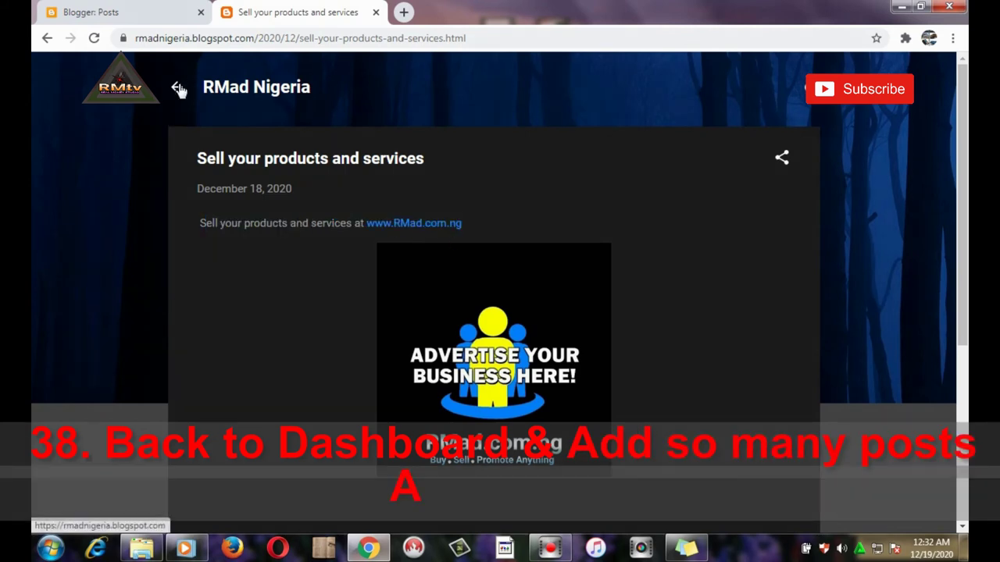
left_click(177, 87)
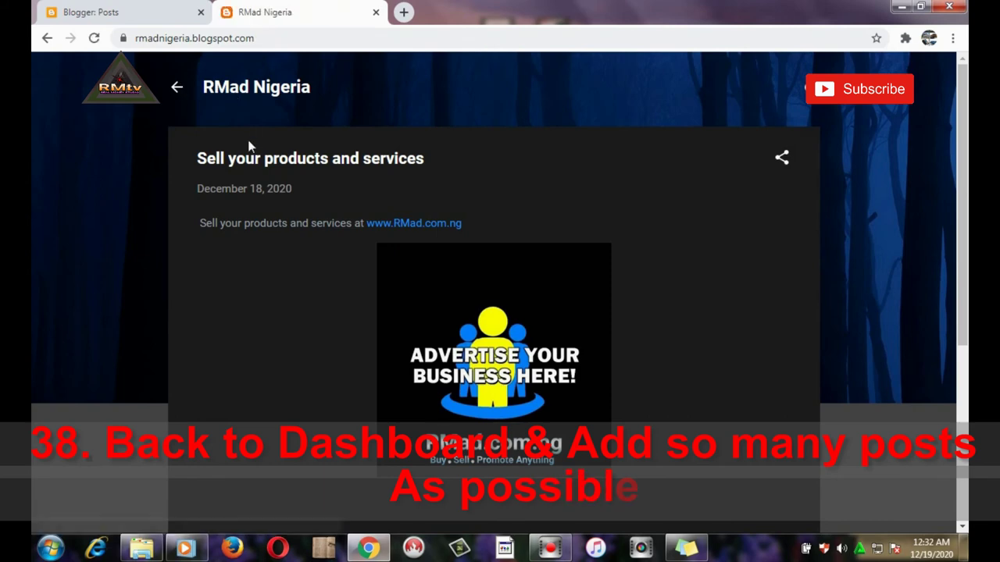
Return to the Blogger dashboard and create a new post titled "Music recording studio in Lagos Oshodi"
left_click(148, 12)
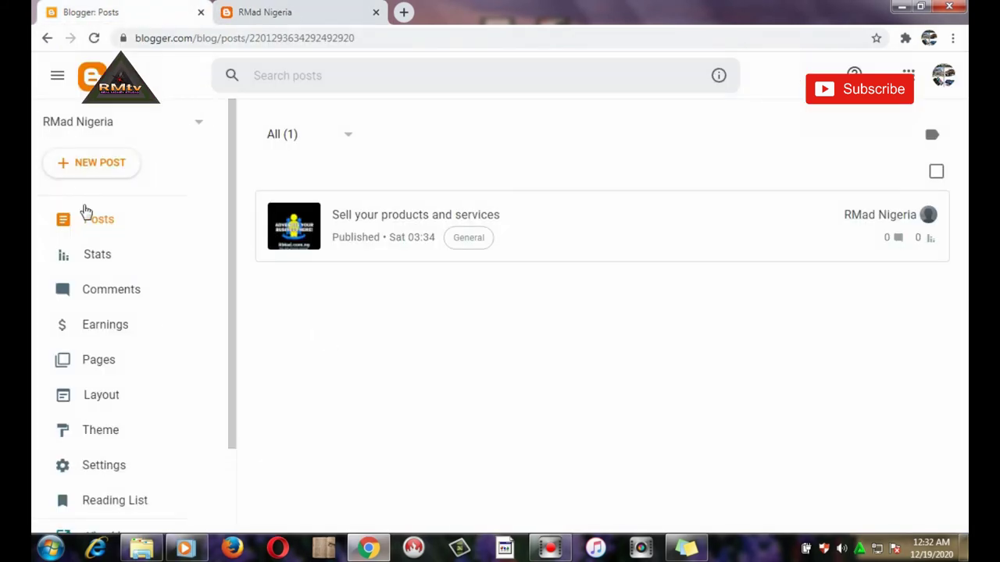
left_click(94, 167)
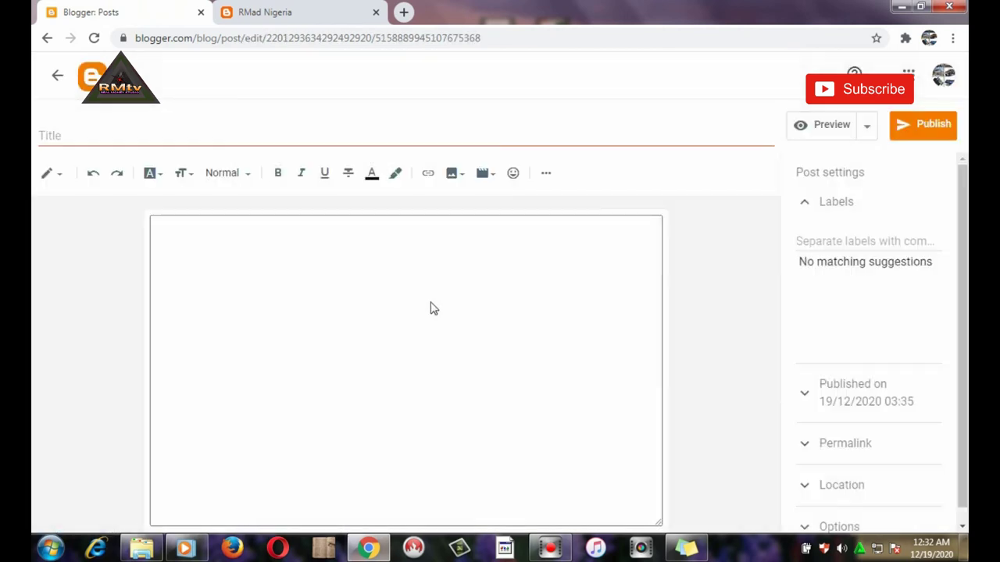
left_click(238, 136)
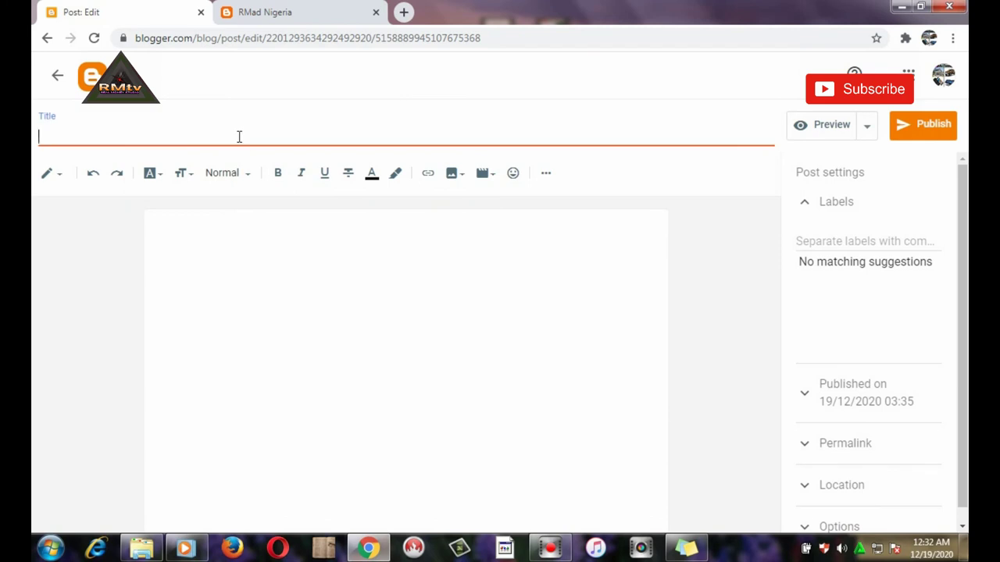
type("Music recording studio in Lagos Oshodi")
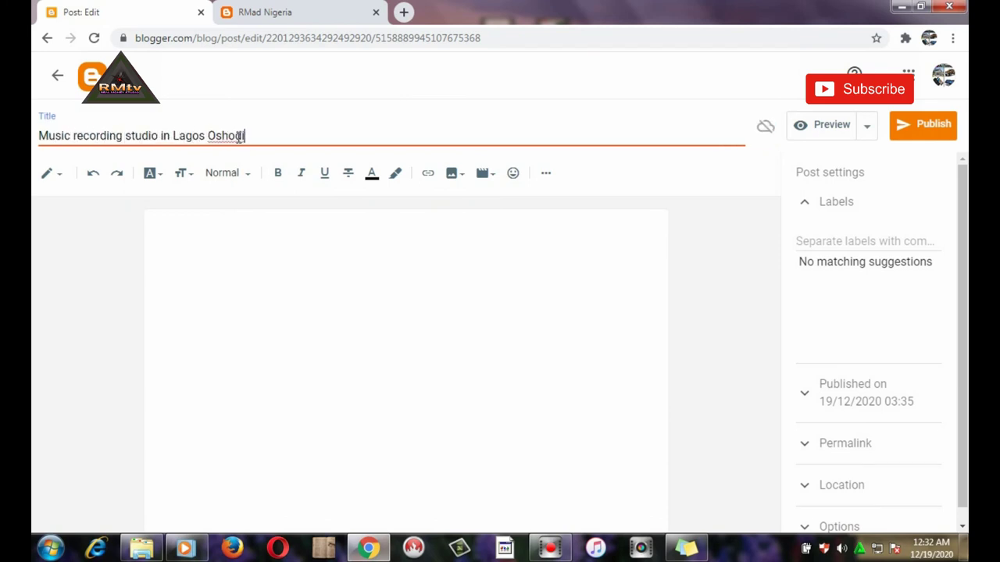
Copy the title into the post body, prefix it with "For your", and add lines reading "website design,", "video shooting,", "promotions," and "YouTube"
triple_click(186, 138)
key("ctrl+c")
left_click(239, 242)
key("ctrl+v")
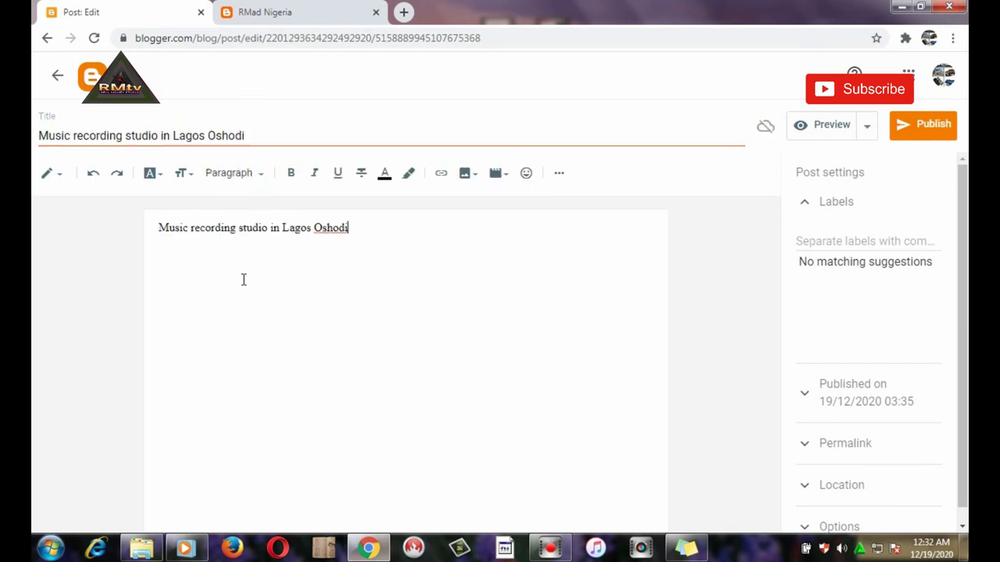
key("Home")
type("For your")
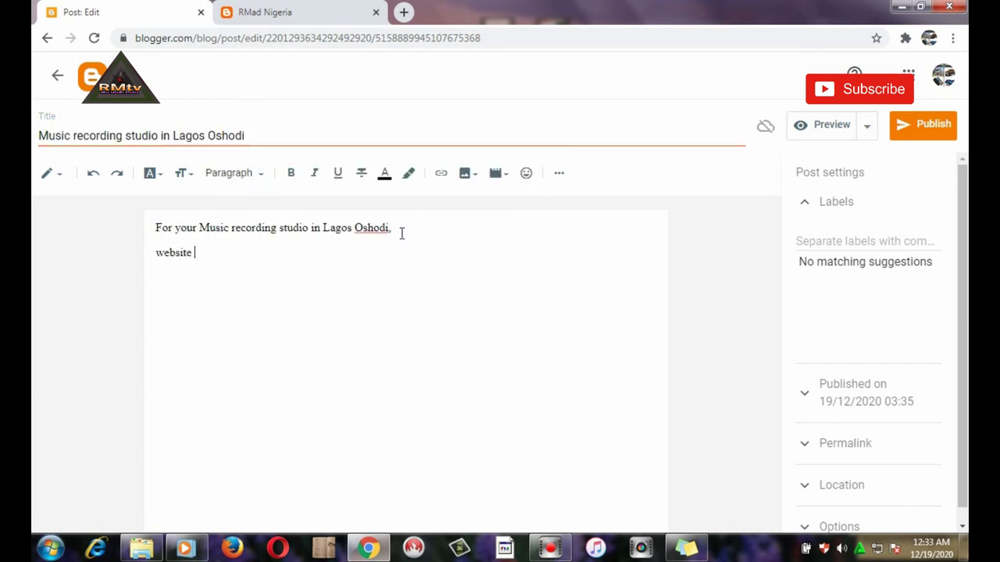
type("video shooting,")
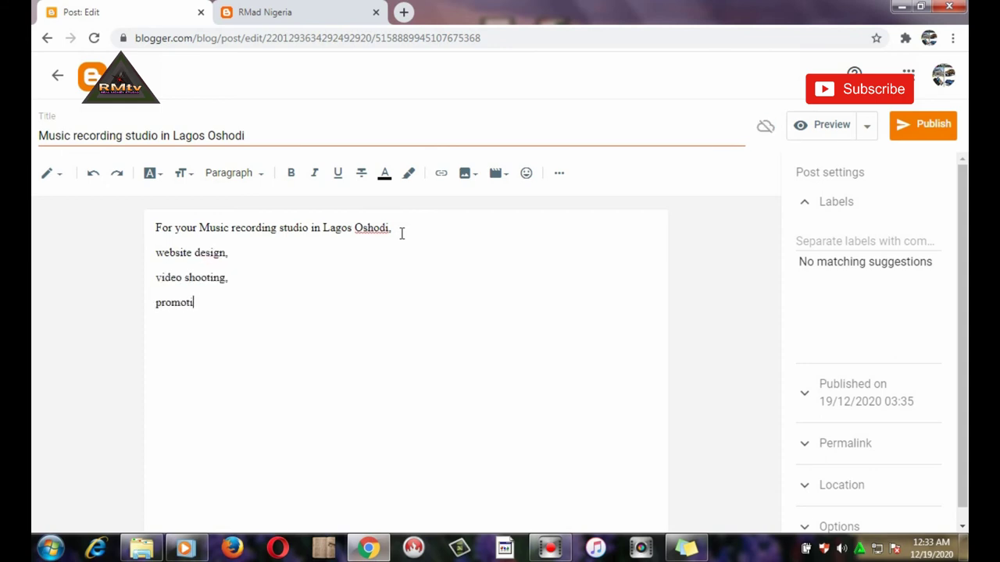
type("YouTube")
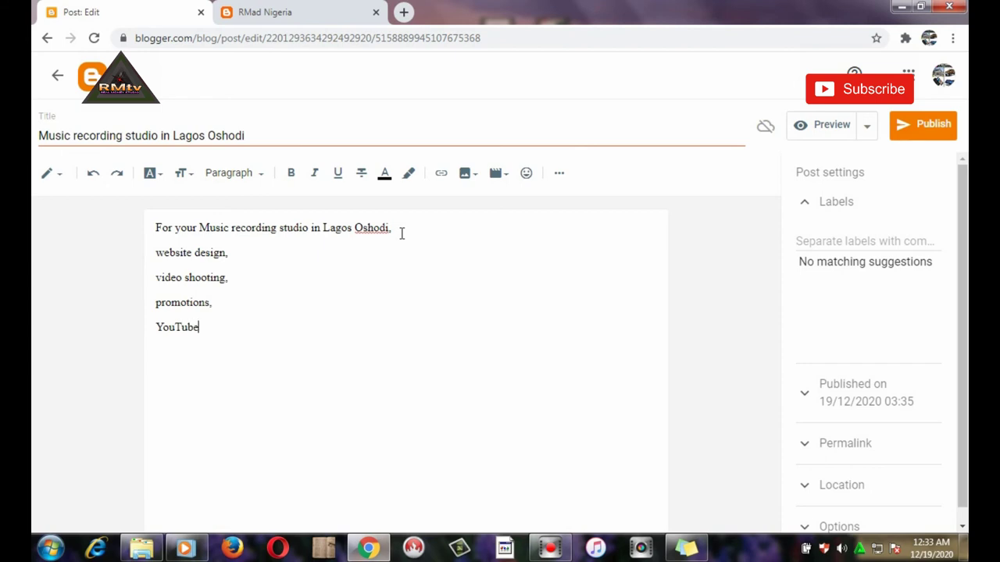